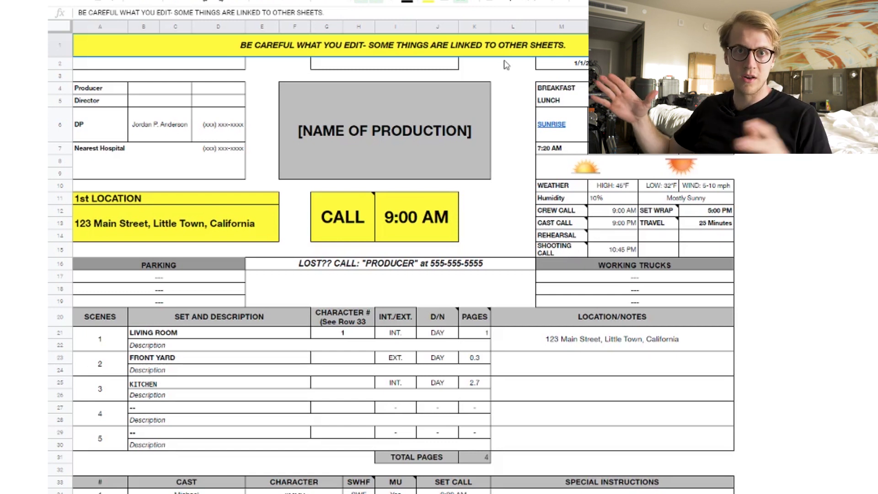
# Read the note attached to the CALL cell beneath the production name
pyautogui.click(441, 159)
pyautogui.click(365, 221)
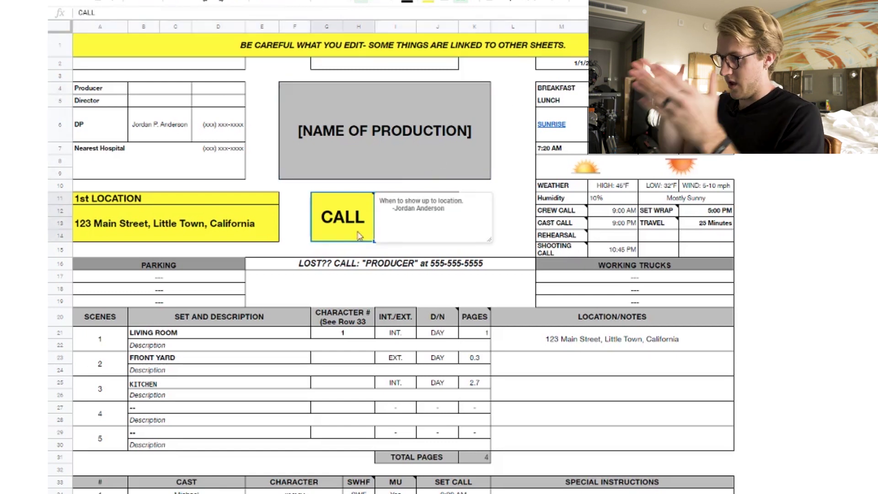
pyautogui.click(335, 185)
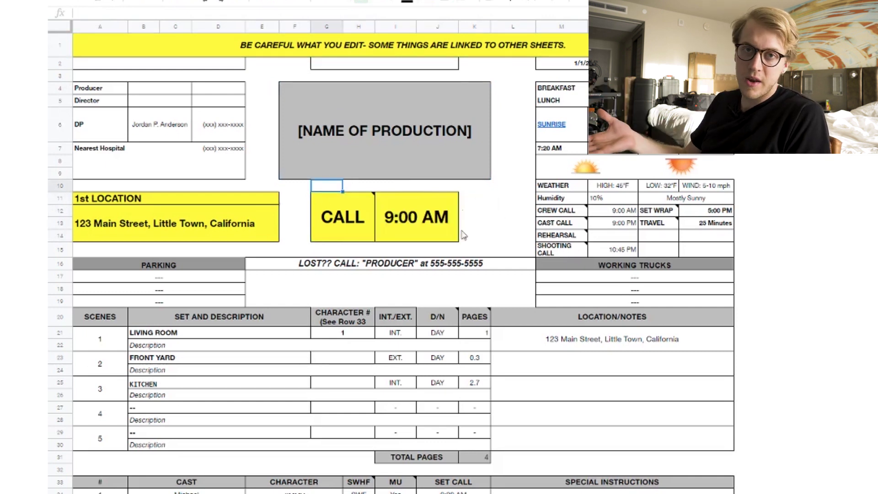
pyautogui.click(476, 199)
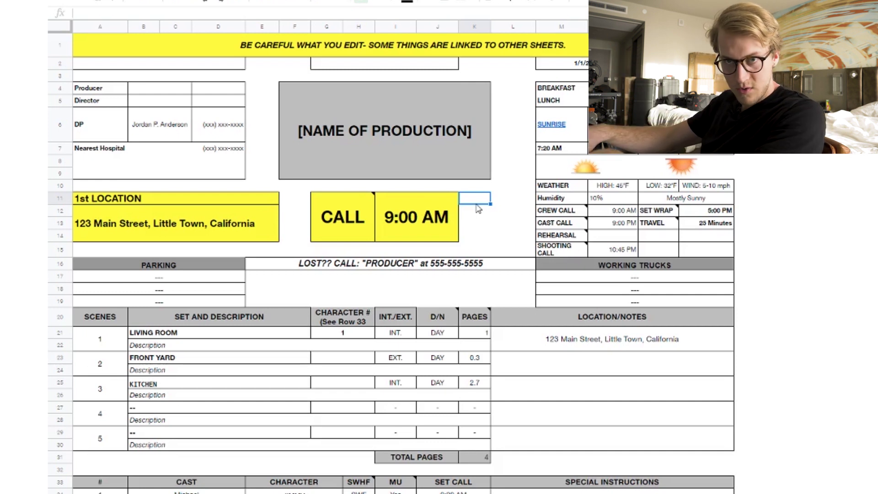
pyautogui.click(495, 231)
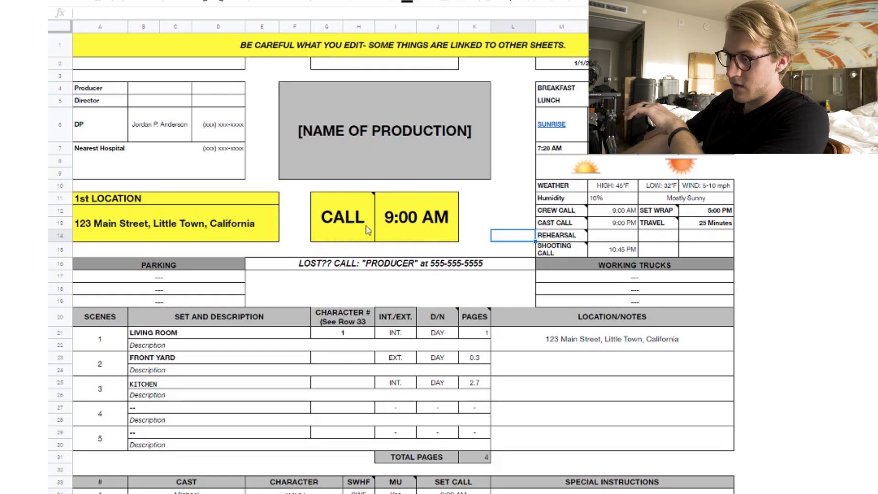
# Set the call time next to the CALL label to 8:00 AM
pyautogui.click(398, 230)
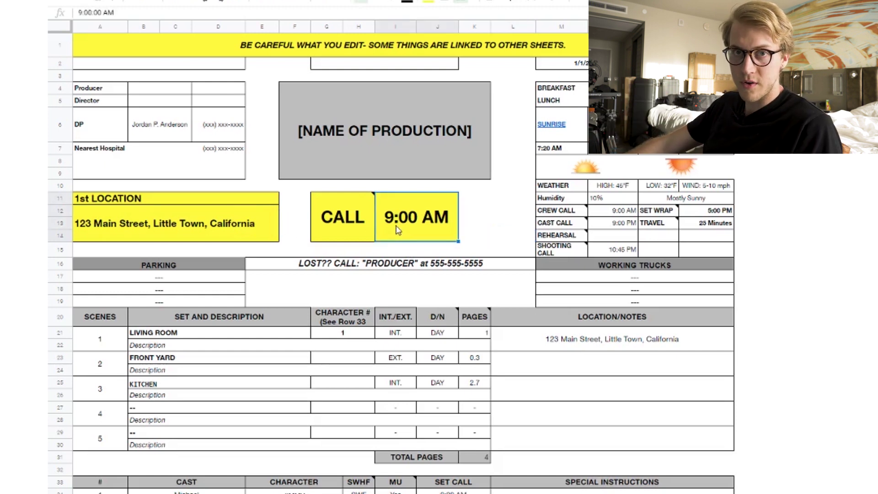
pyautogui.doubleClick(398, 230)
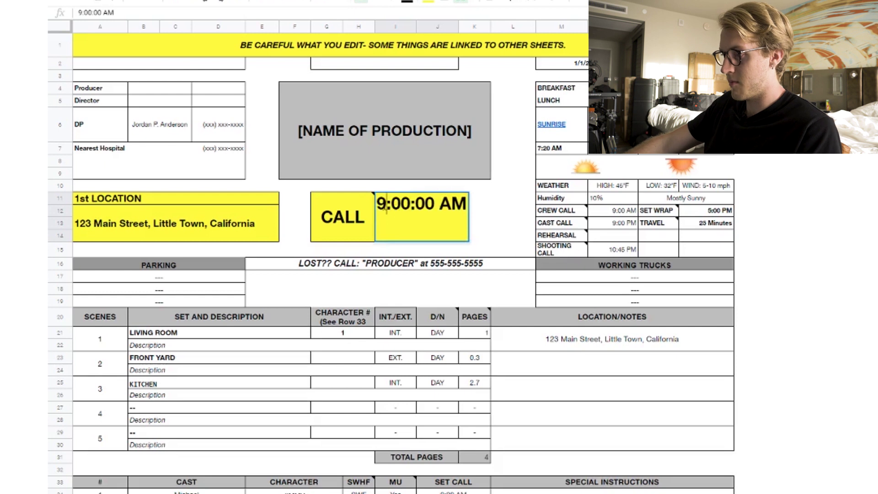
pyautogui.click(387, 203)
pyautogui.press('BackSpace')
pyautogui.write('8')
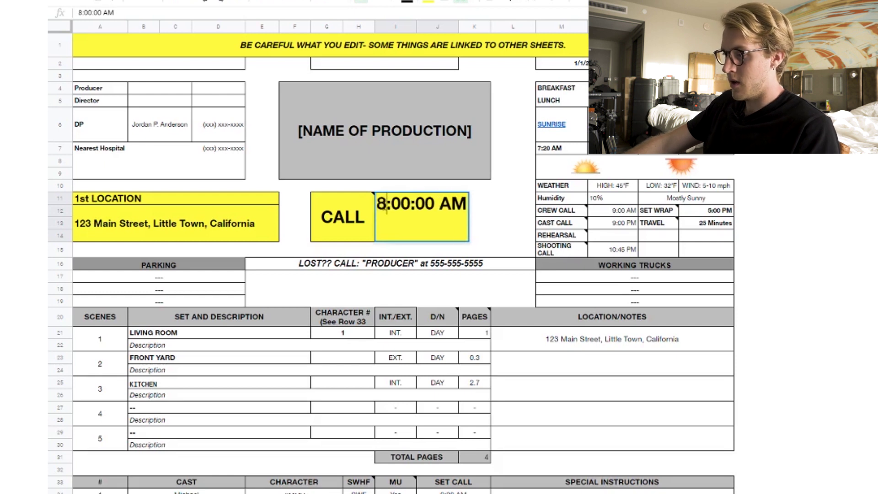
pyautogui.press('Return')
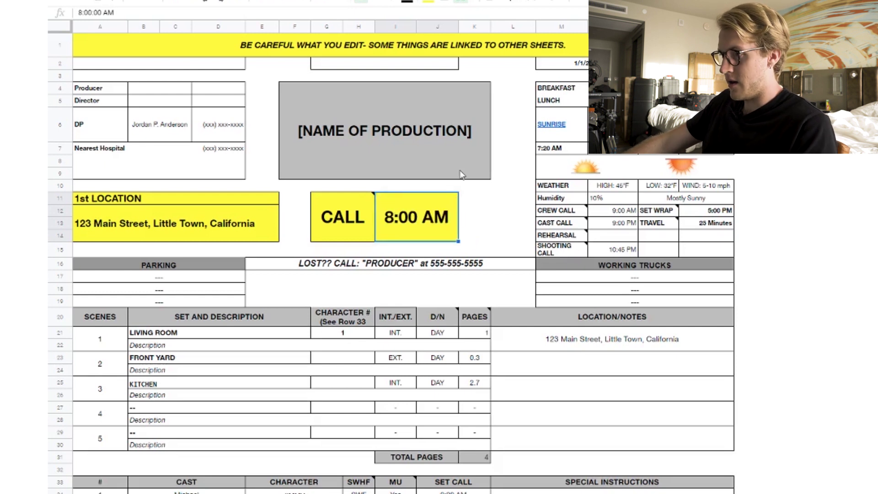
pyautogui.click(476, 213)
# Review the producer, director, DP and nearest hospital entries, including their name and phone number cells
pyautogui.click(120, 91)
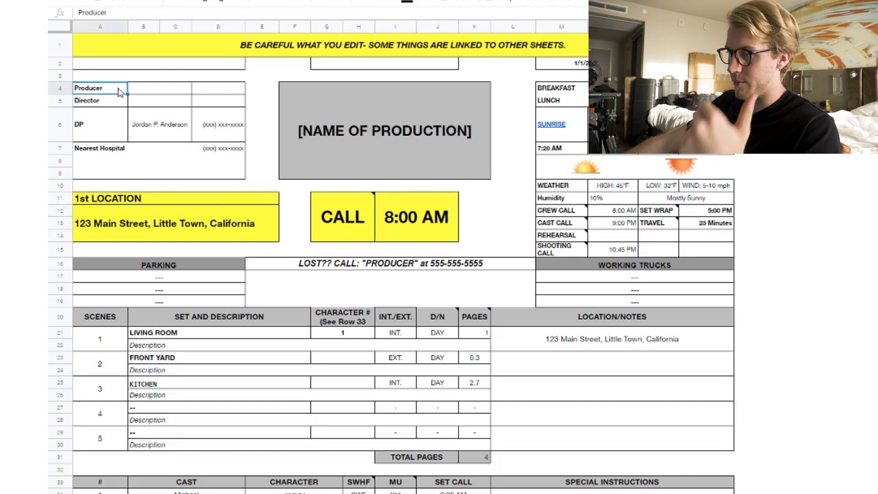
pyautogui.click(118, 101)
pyautogui.click(120, 126)
pyautogui.click(130, 163)
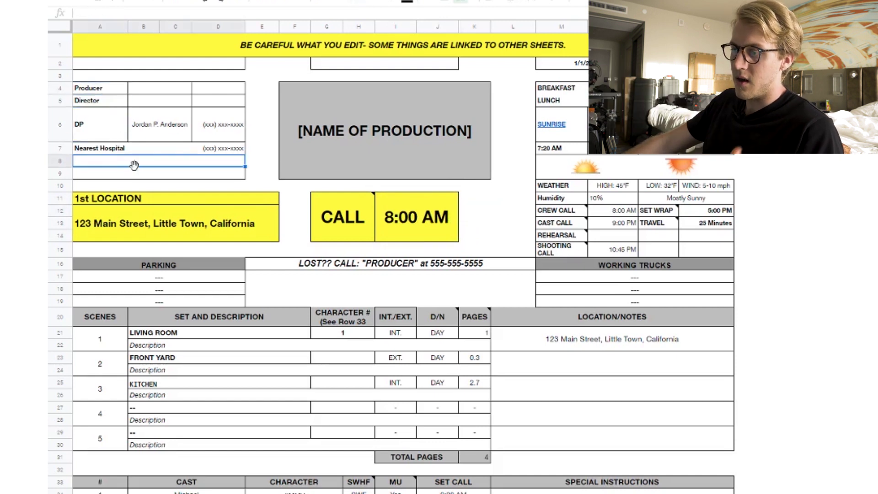
pyautogui.click(251, 165)
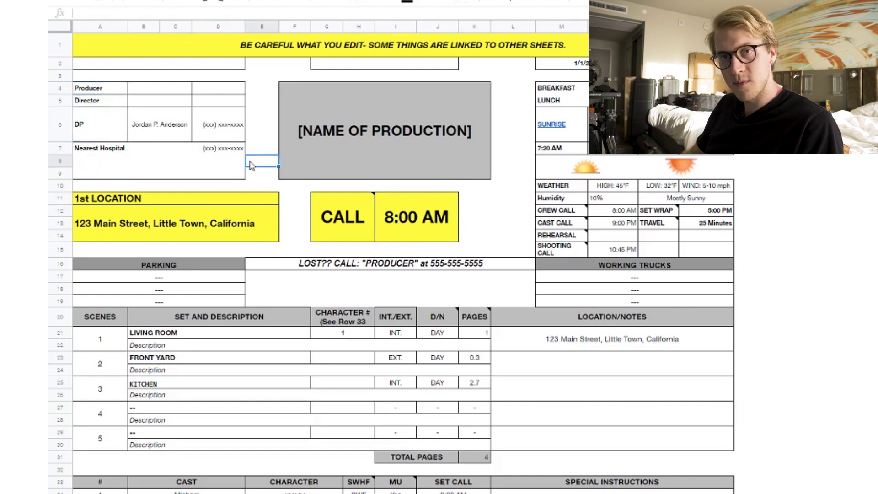
pyautogui.moveTo(207, 96); pyautogui.dragTo(185, 137)
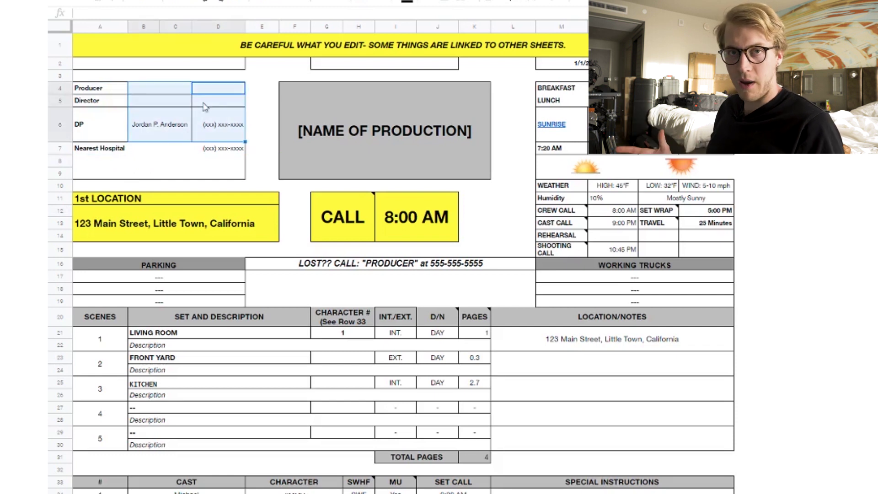
pyautogui.click(207, 103)
pyautogui.click(214, 131)
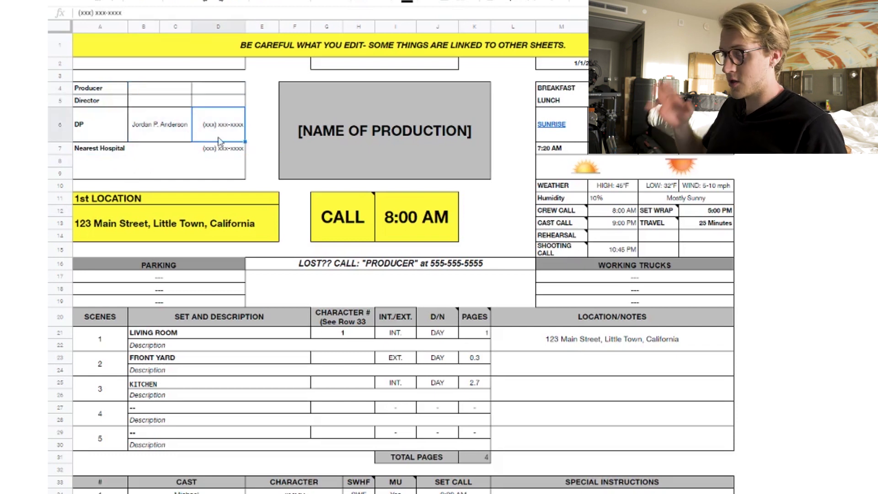
pyautogui.click(253, 157)
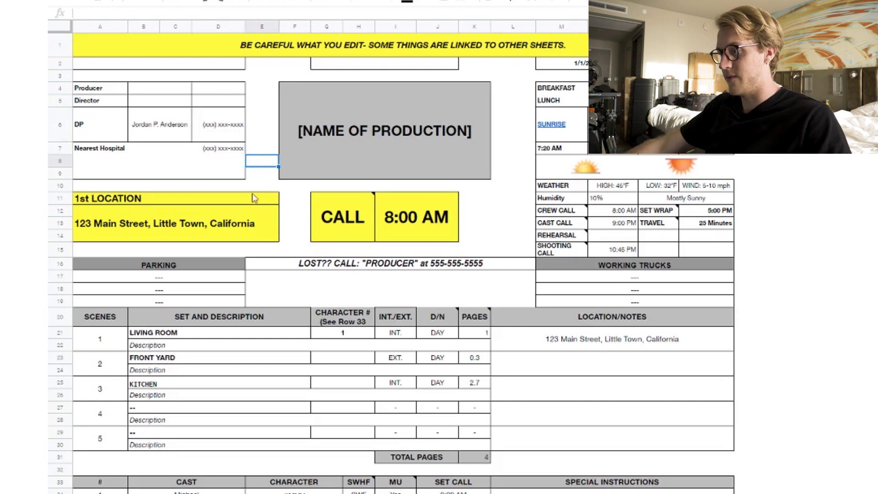
# Inspect the formula behind the 1st LOCATION address without altering it
pyautogui.click(212, 228)
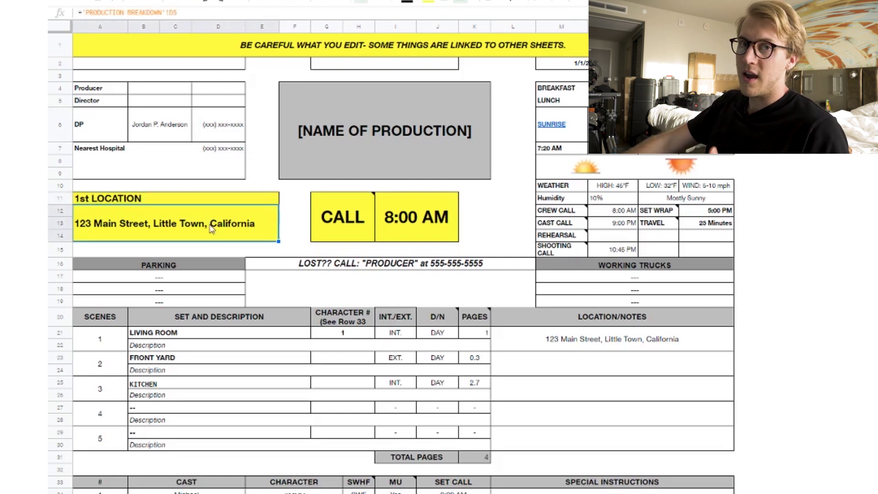
pyautogui.doubleClick(212, 229)
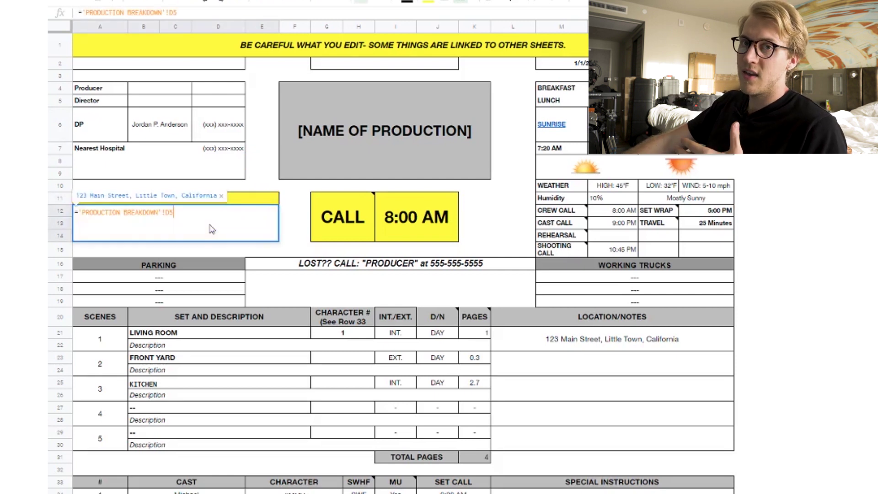
pyautogui.click(207, 250)
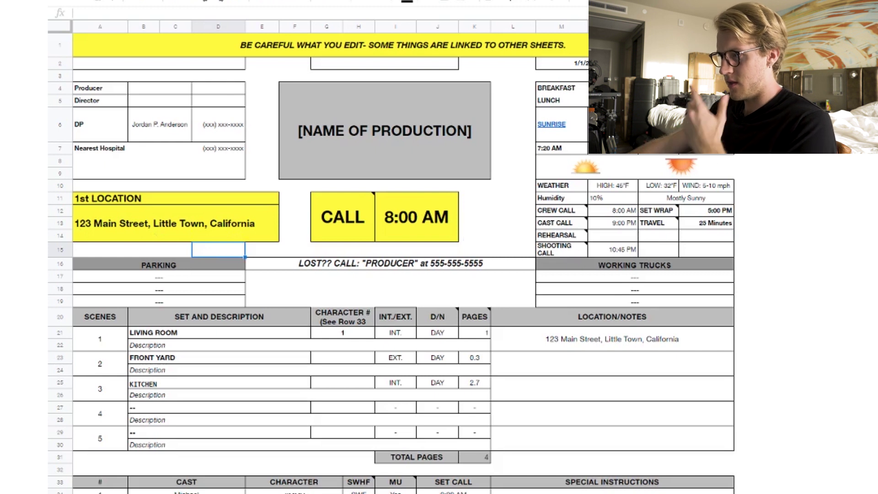
# Change the shooting day label beside the date to "Day 1 of 3"
pyautogui.click(594, 63)
pyautogui.click(726, 67)
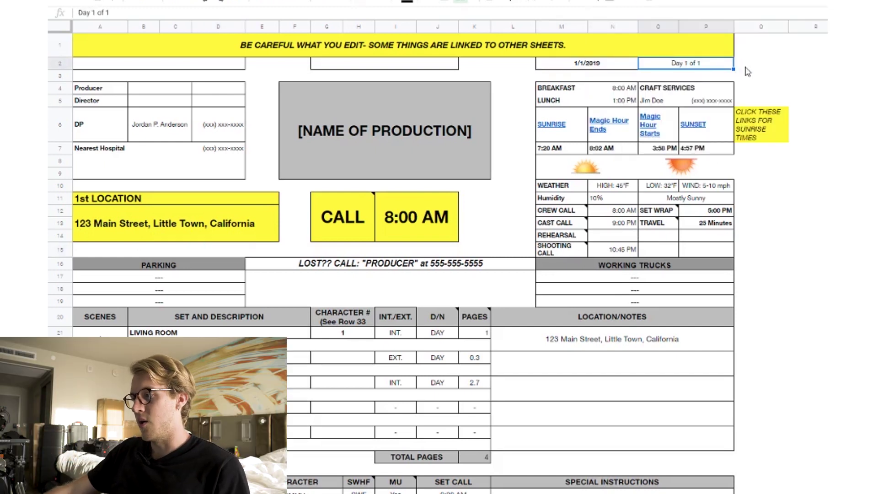
pyautogui.doubleClick(710, 63)
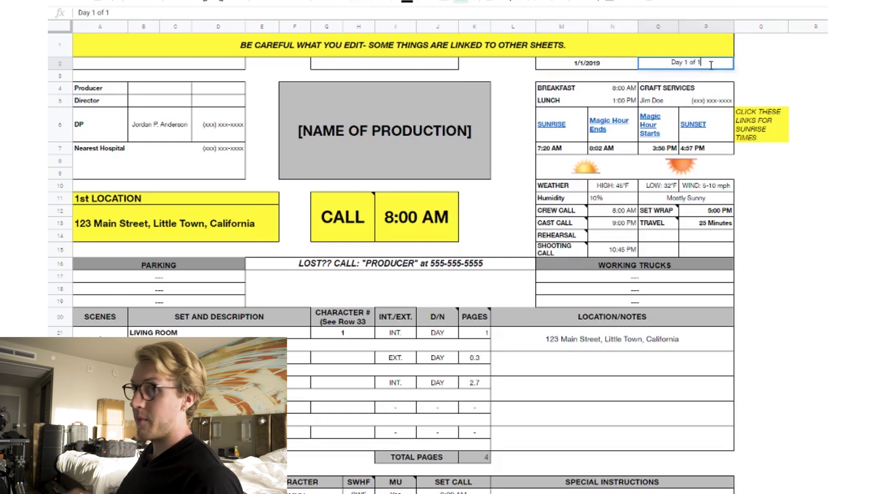
pyautogui.press('BackSpace')
pyautogui.write('3')
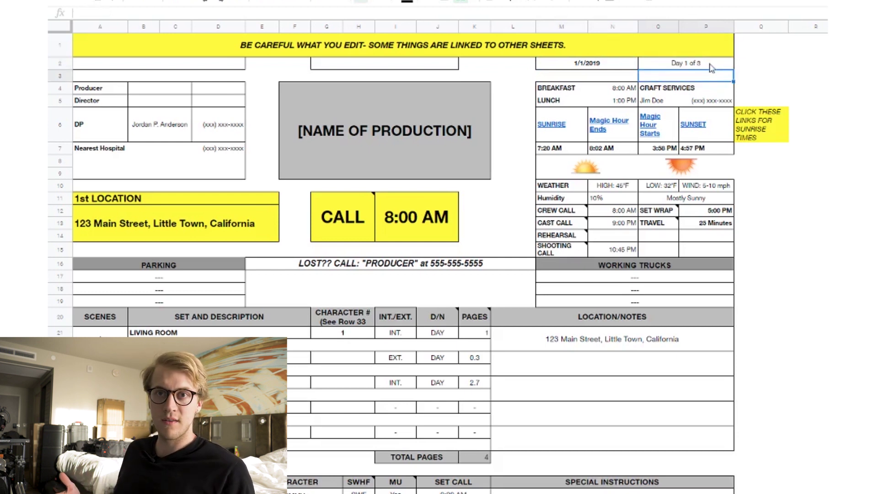
pyautogui.click(745, 66)
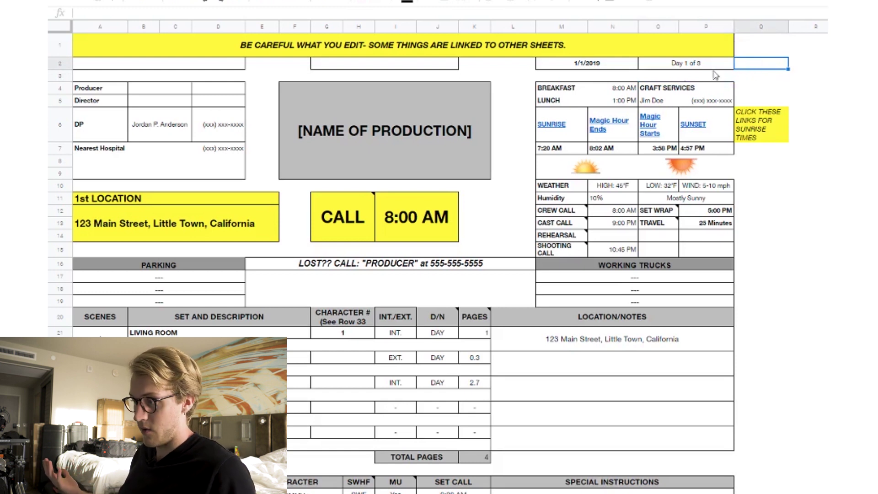
# Review the craft services contact and the block of sunrise, magic hour and sunset times
pyautogui.click(677, 104)
pyautogui.click(698, 104)
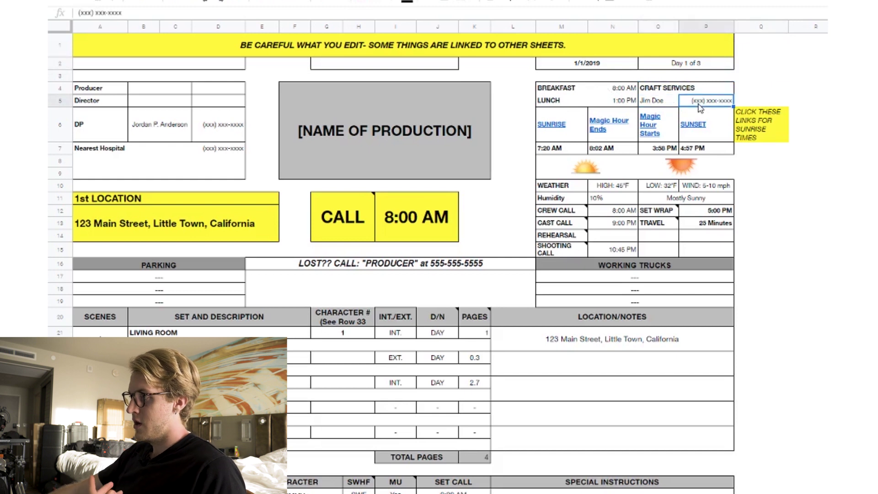
pyautogui.click(520, 150)
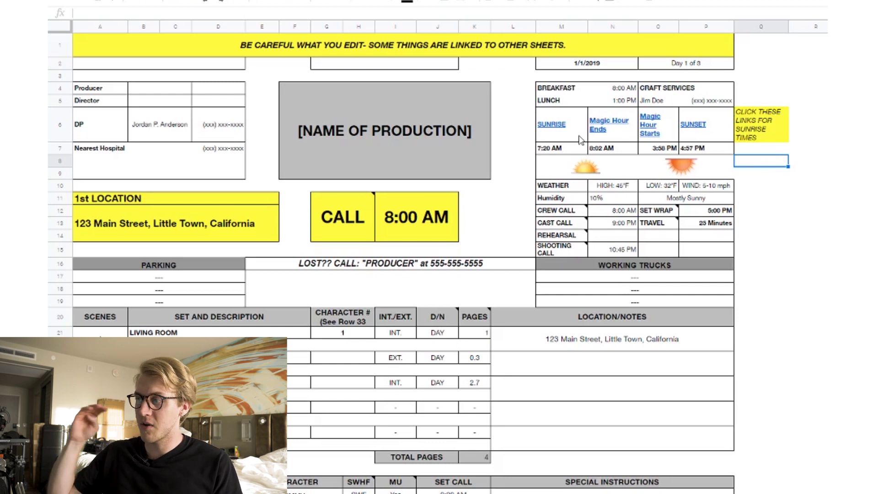
pyautogui.moveTo(580, 139); pyautogui.dragTo(705, 152)
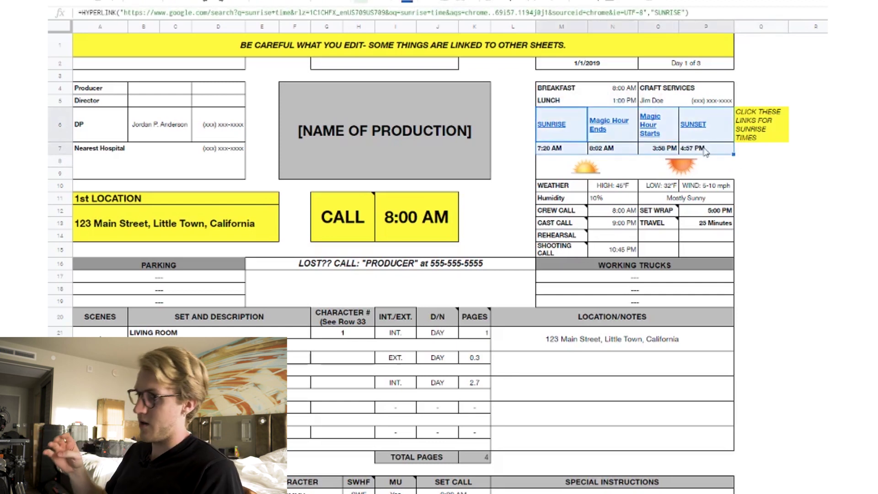
pyautogui.click(749, 151)
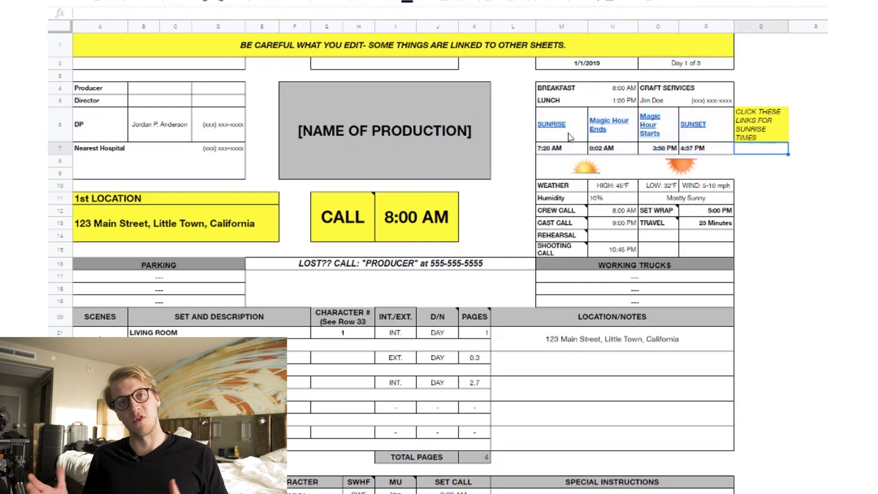
# Check the magic hour and sunset links, look up the sunrise time through the SUNRISE link, and return to the call sheet
pyautogui.moveTo(557, 127)
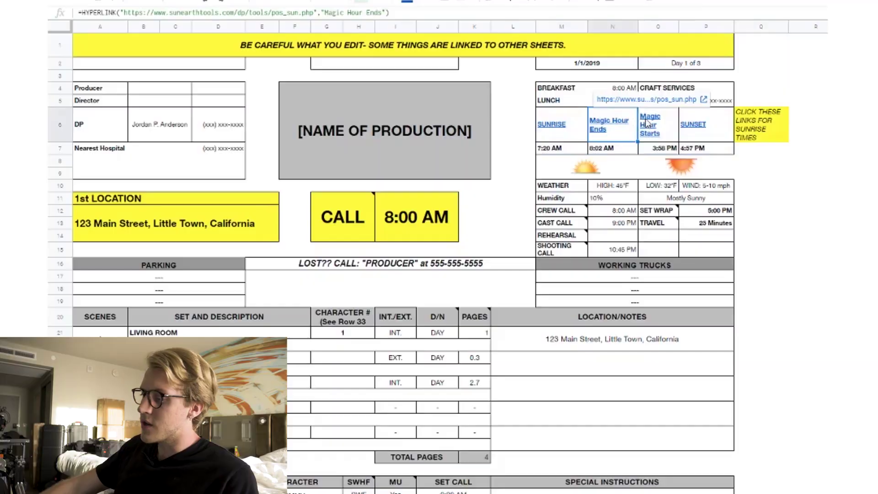
pyautogui.click(670, 126)
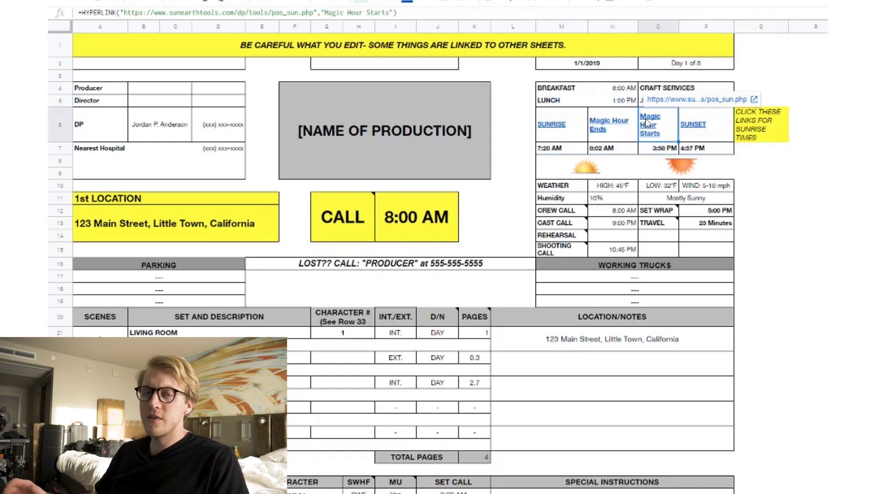
pyautogui.click(689, 127)
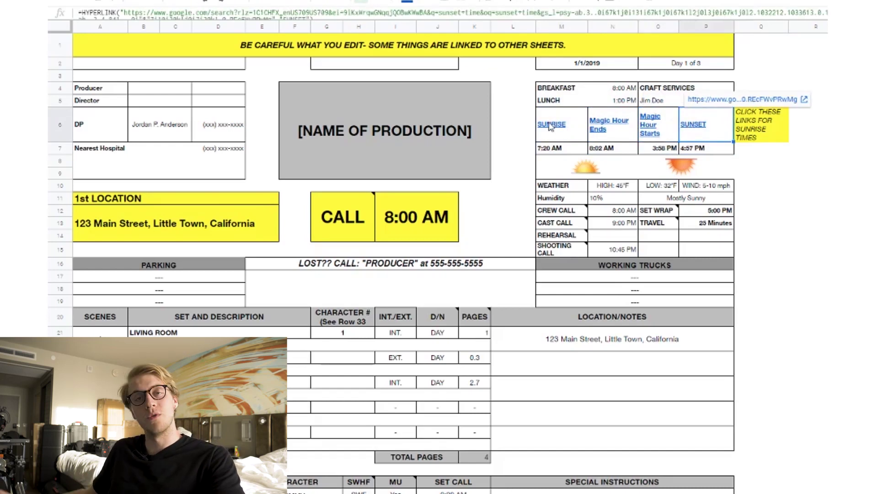
pyautogui.click(553, 122)
pyautogui.click(556, 104)
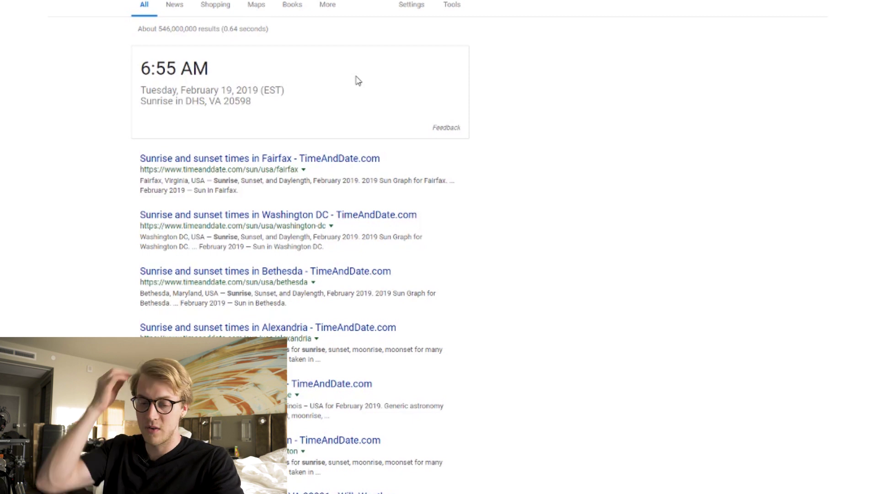
pyautogui.hotkey('ctrl', 'w')
pyautogui.click(526, 129)
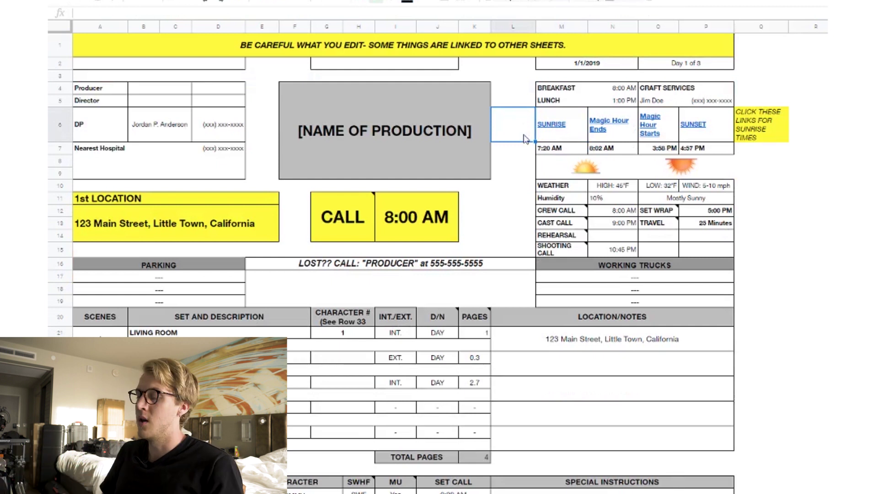
# Open the Magic Hour Ends link and examine the sun path map, charts, twilight times and hourly sun position table
pyautogui.click(596, 132)
pyautogui.click(613, 96)
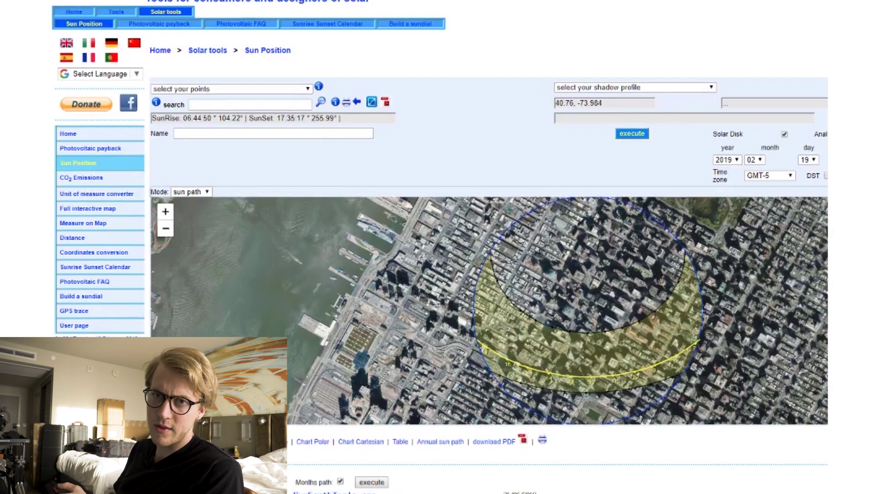
pyautogui.scroll(-1, 682, 309)
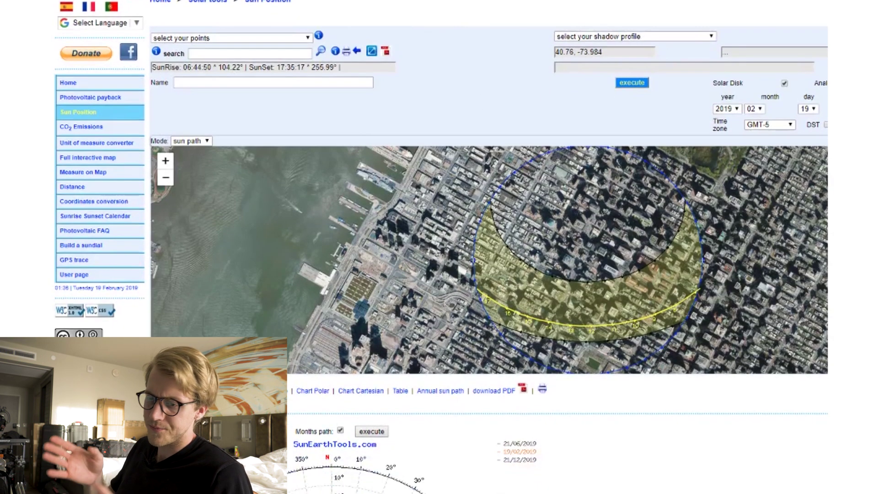
pyautogui.scroll(-1, 682, 309)
pyautogui.scroll(-20, 745, 206)
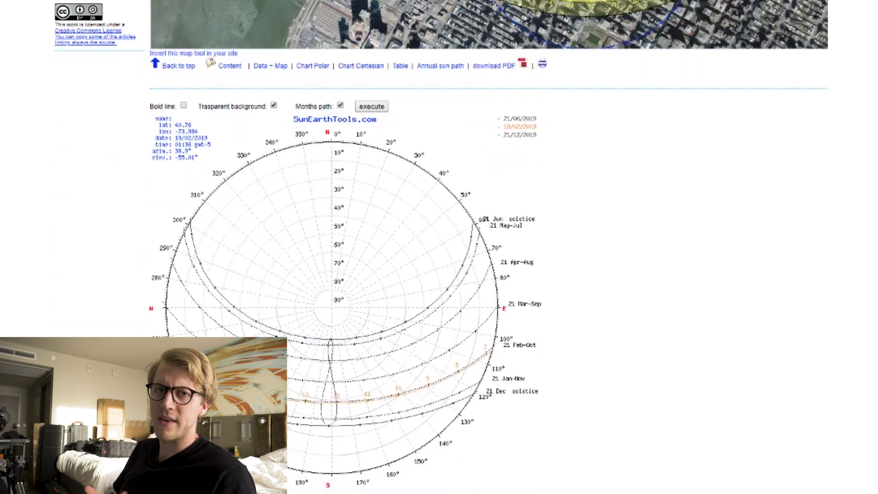
pyautogui.scroll(-1, 643, 184)
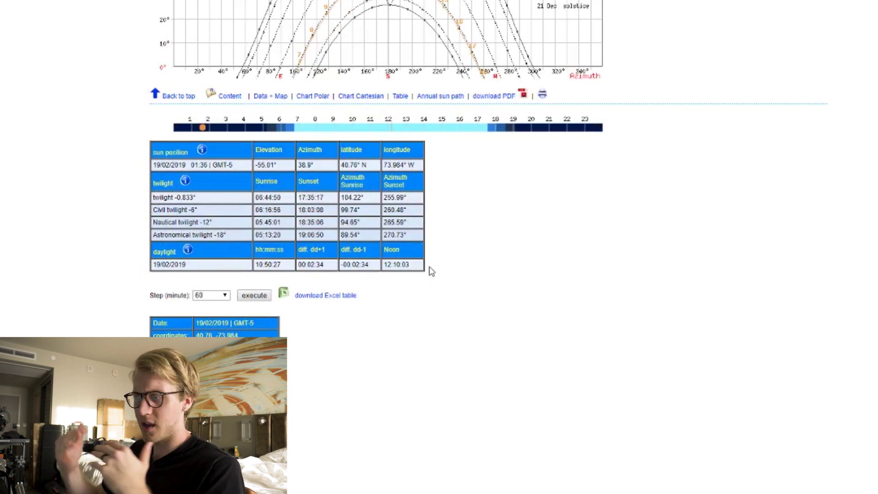
pyautogui.scroll(-4, 432, 271)
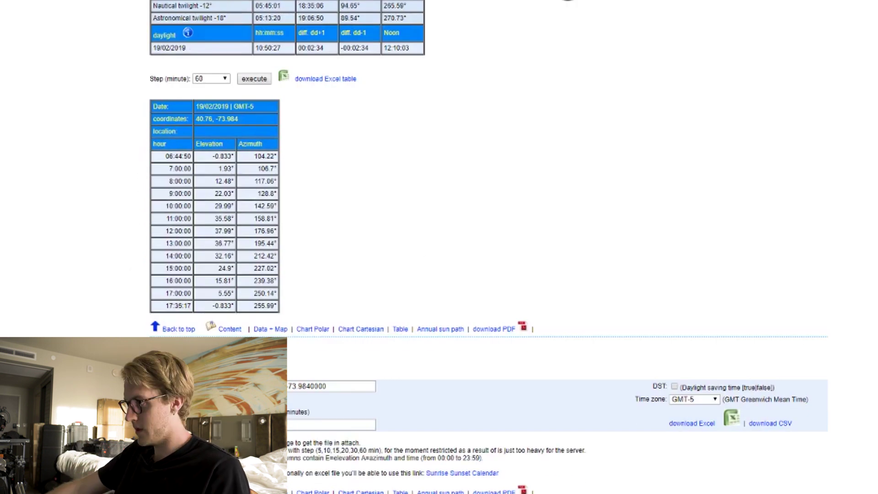
# Close the sun position page, return to the call sheet and check the formula and note behind the crew call time
pyautogui.hotkey('ctrl', 'w')
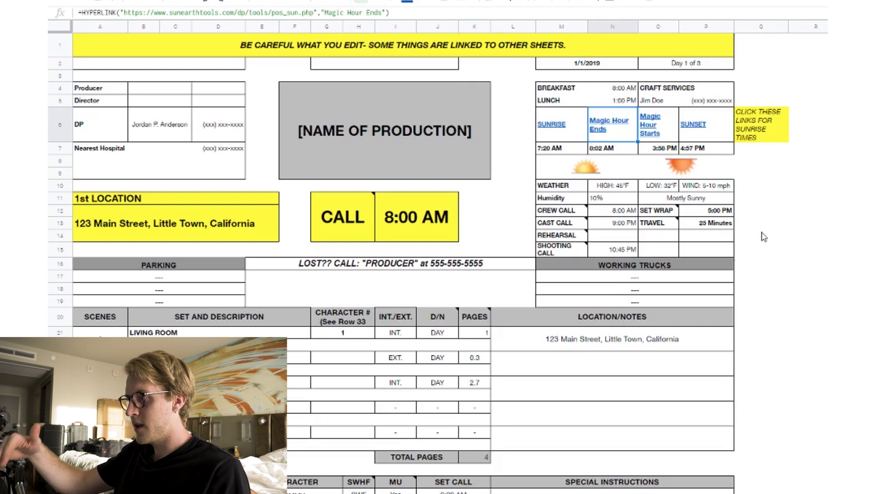
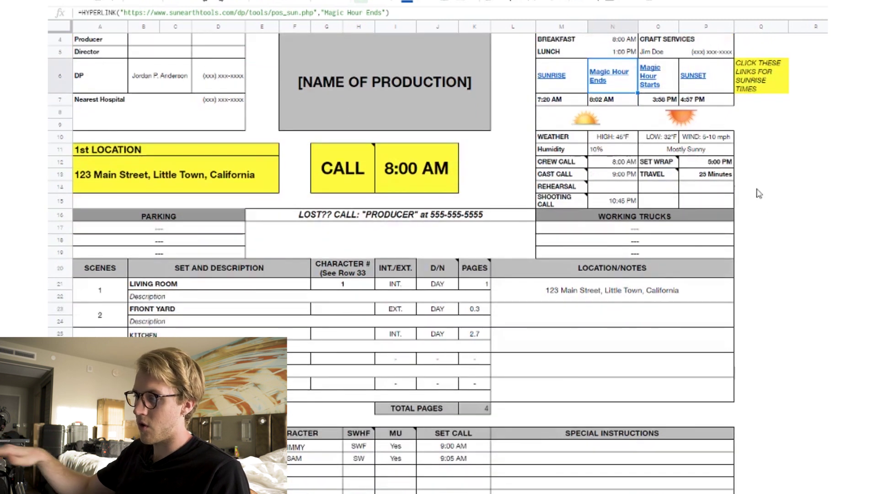
pyautogui.click(614, 160)
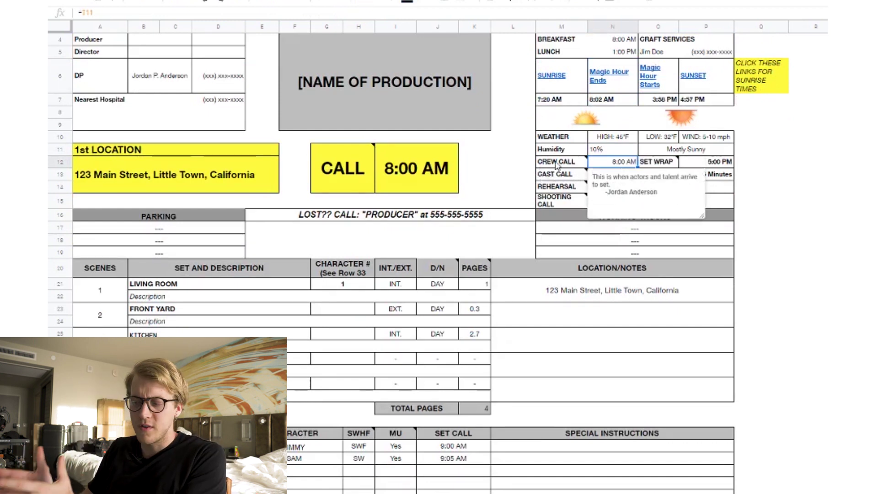
pyautogui.click(821, 165)
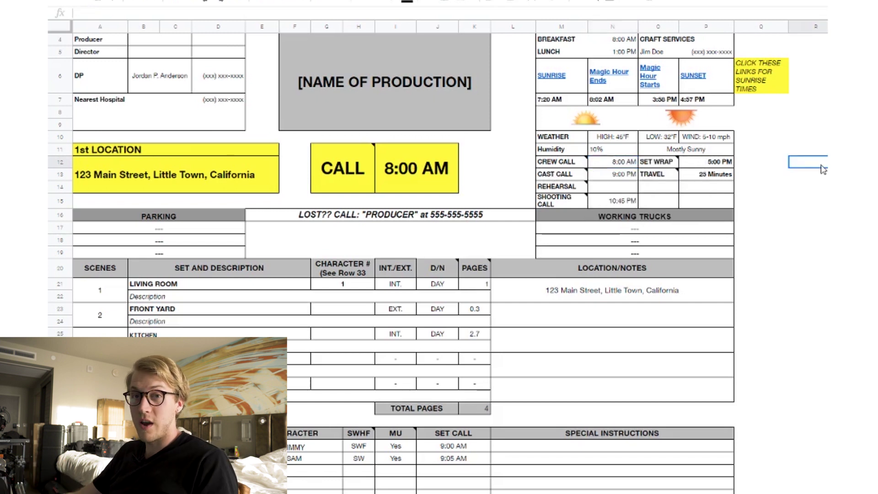
# Set the main call time in the yellow CALL box to 9:00 AM
pyautogui.scroll(1, 823, 169)
pyautogui.doubleClick(387, 179)
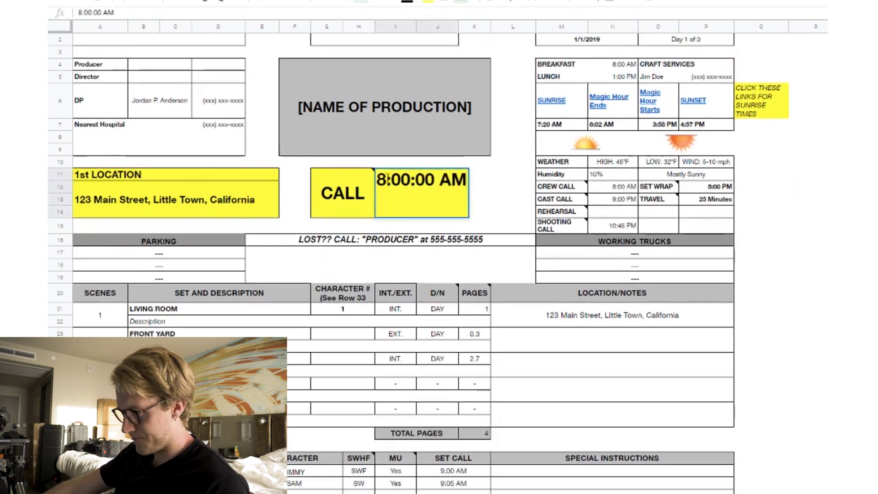
pyautogui.press('BackSpace')
pyautogui.write('9')
pyautogui.click(761, 186)
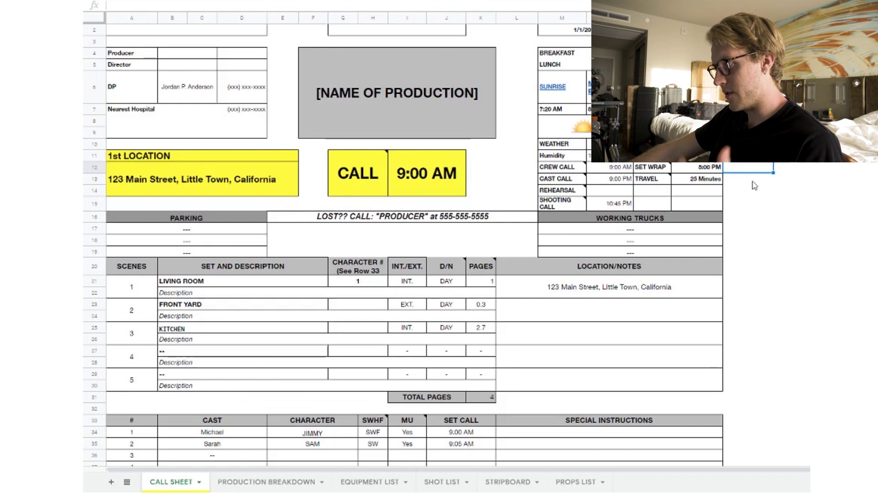
# Review the lost-contact line below the call time and the linked scene numbers in the SCENES column
pyautogui.click(384, 217)
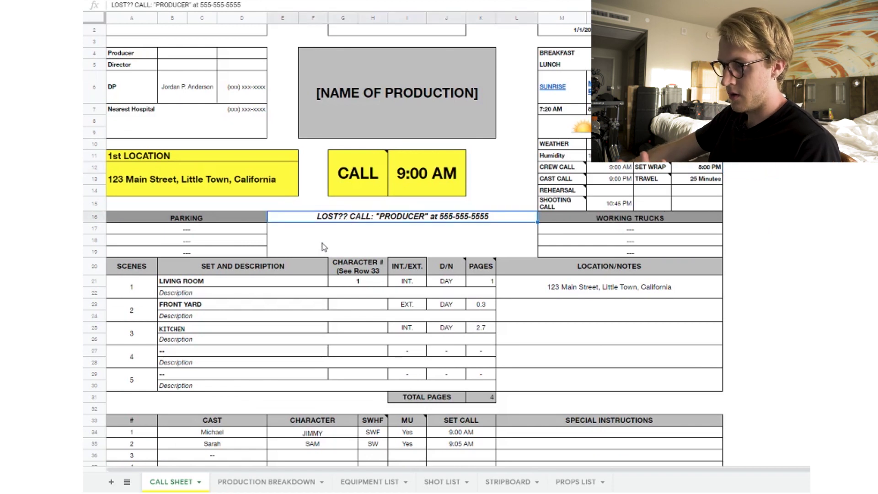
pyautogui.scroll(-2, 259, 247)
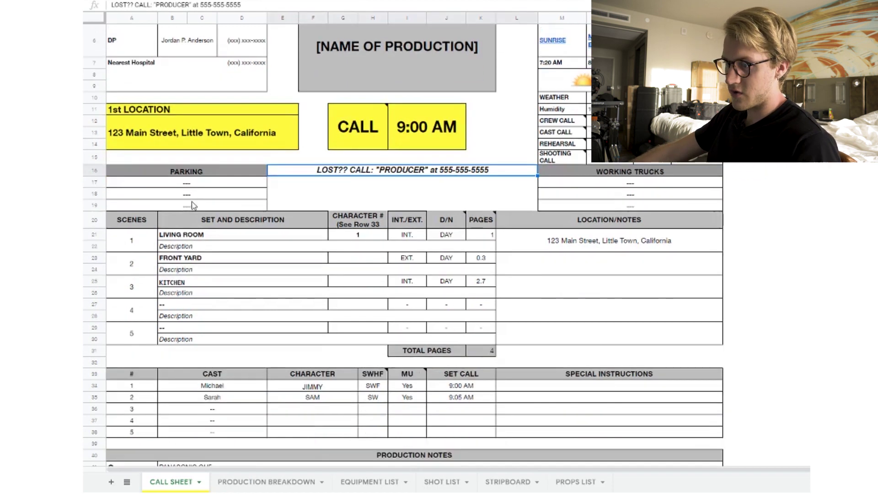
pyautogui.scroll(-2, 192, 206)
pyautogui.click(147, 213)
pyautogui.click(149, 233)
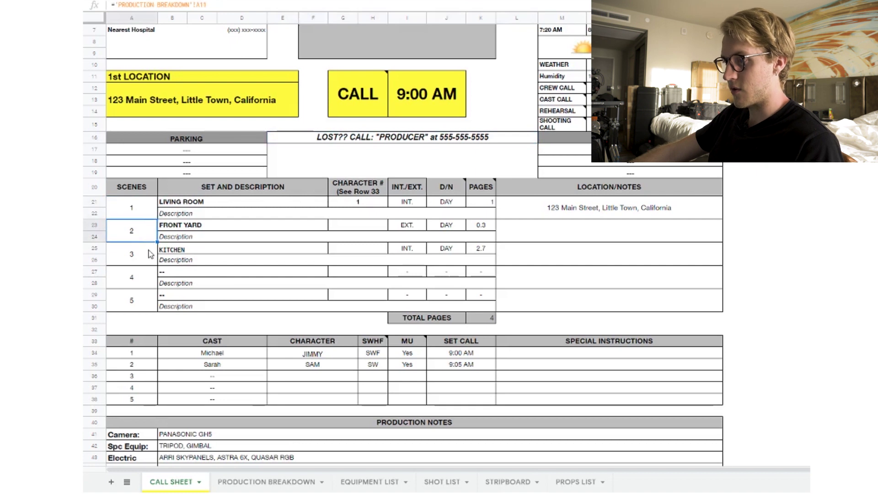
pyautogui.click(150, 255)
pyautogui.click(151, 281)
pyautogui.click(150, 254)
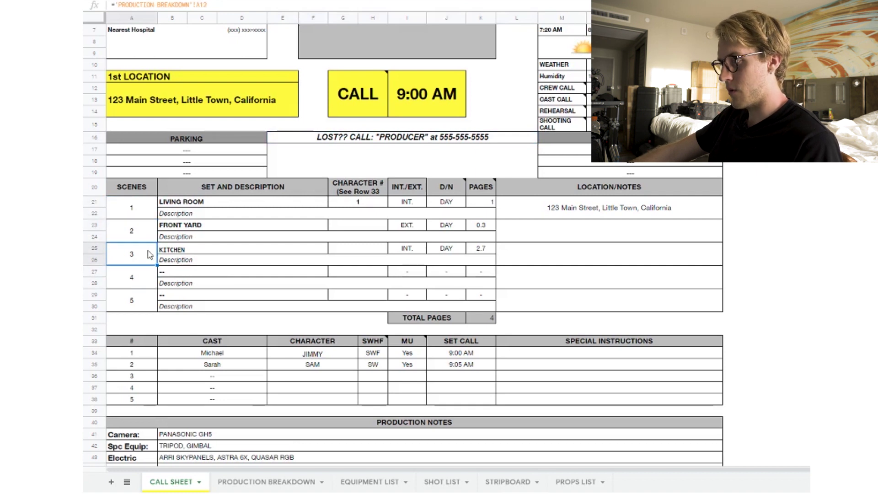
# Examine scene 1's set, character number, INT./EXT., D/N, pages and location cells, plus the total pages formula
pyautogui.click(178, 203)
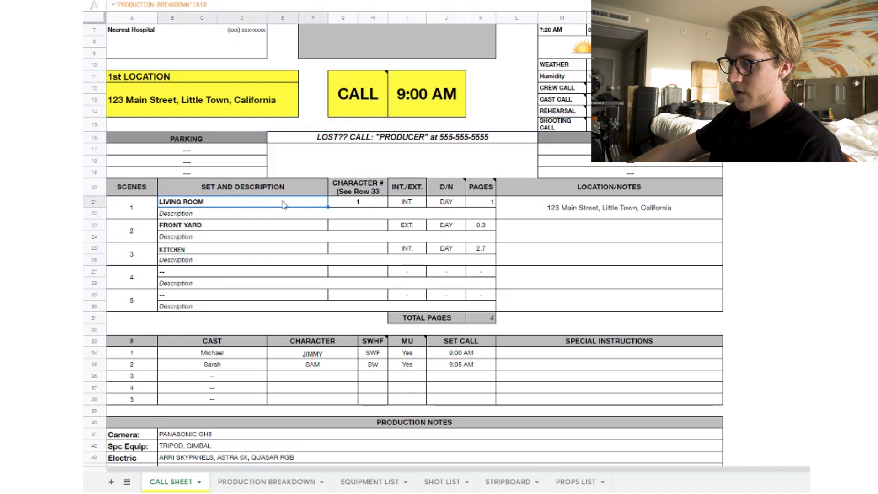
pyautogui.click(358, 203)
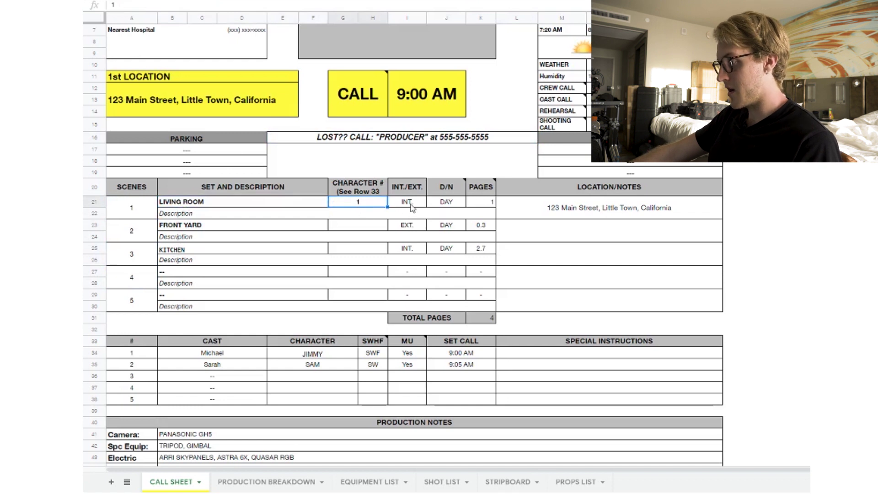
pyautogui.click(410, 206)
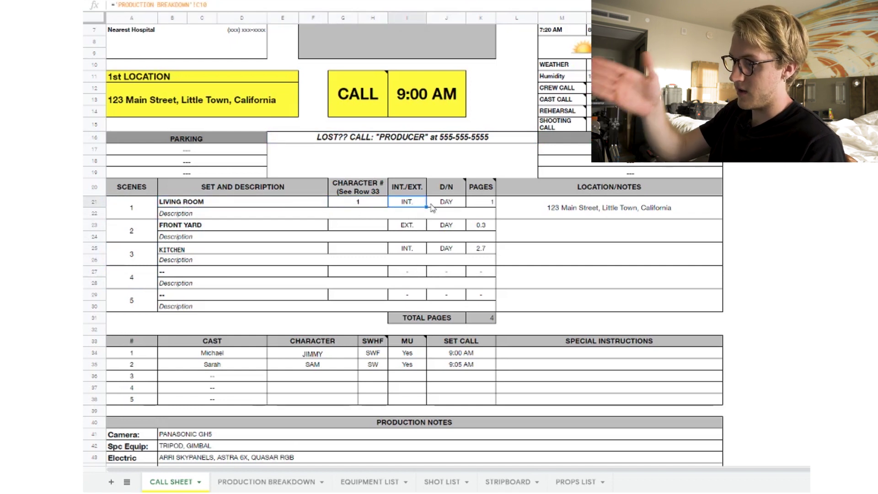
pyautogui.click(446, 204)
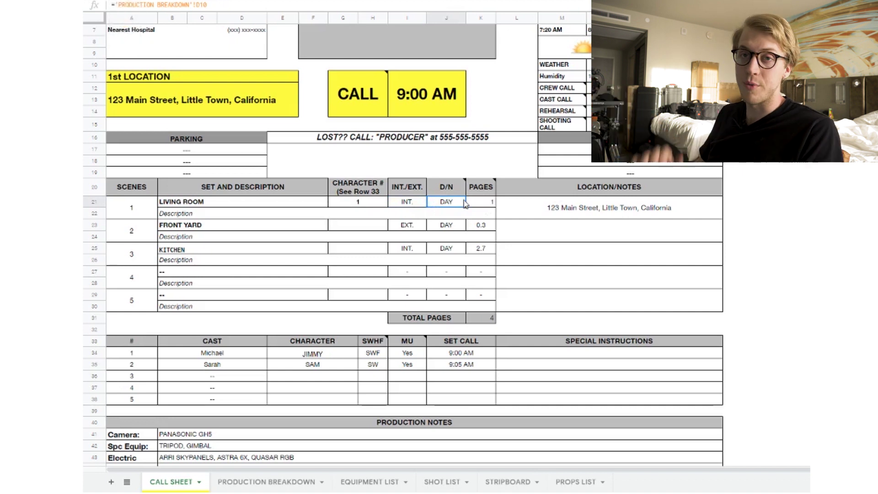
pyautogui.click(485, 203)
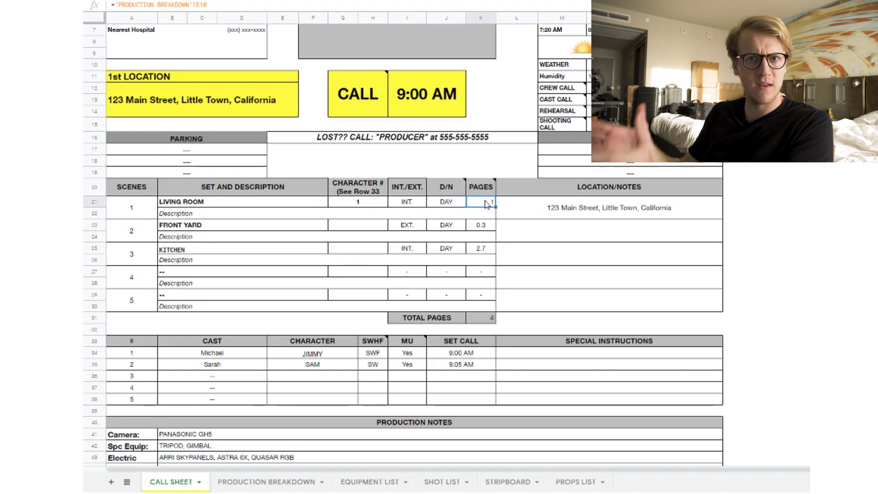
pyautogui.click(521, 211)
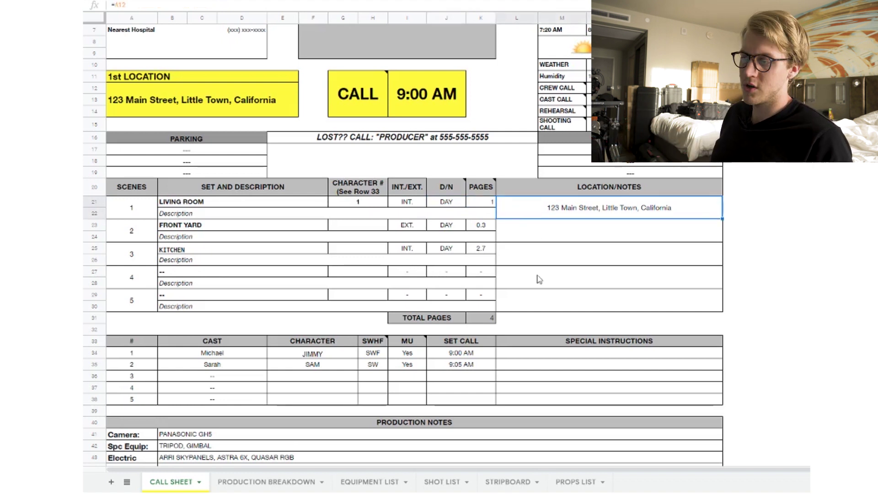
pyautogui.click(485, 319)
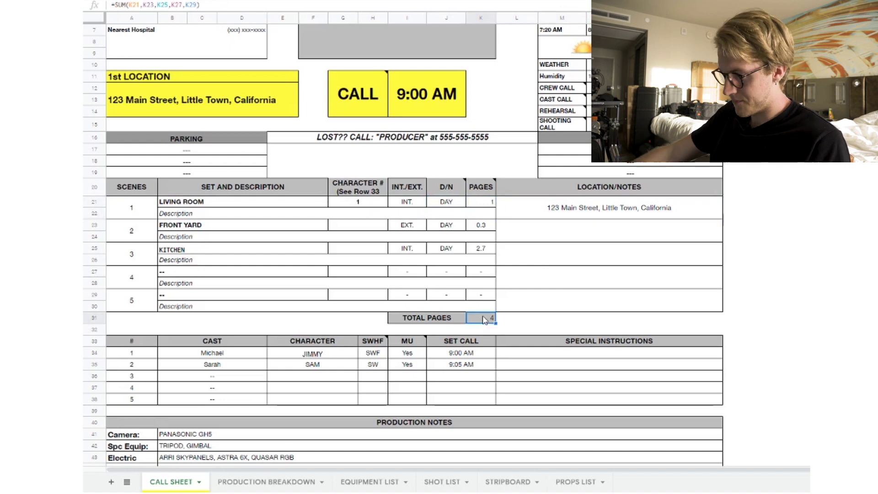
pyautogui.click(456, 319)
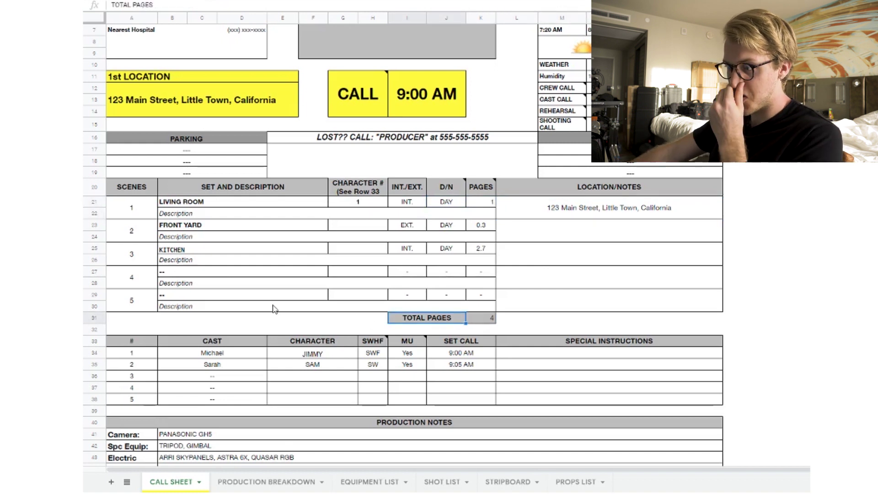
# Review the cast table's numbers, linked cast names and the characters assigned to the first two actors
pyautogui.scroll(-1, 185, 283)
pyautogui.scroll(-3, 164, 244)
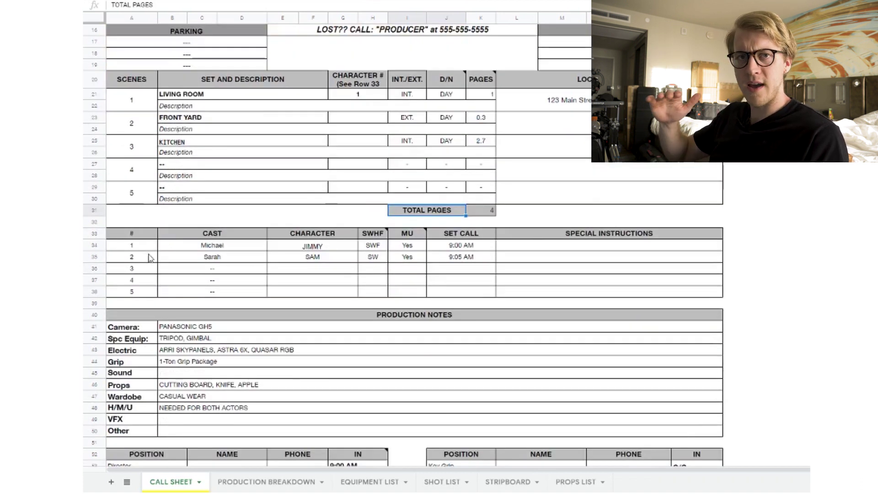
pyautogui.click(223, 247)
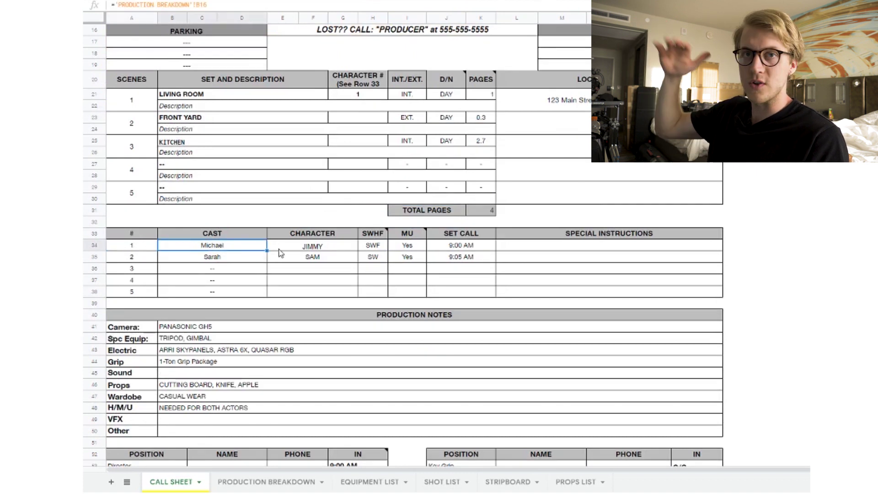
pyautogui.click(145, 247)
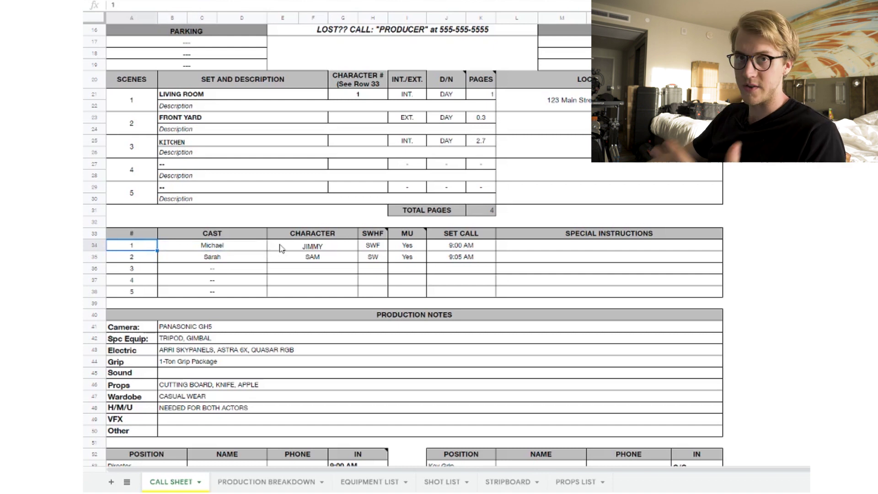
pyautogui.moveTo(281, 248); pyautogui.dragTo(287, 259)
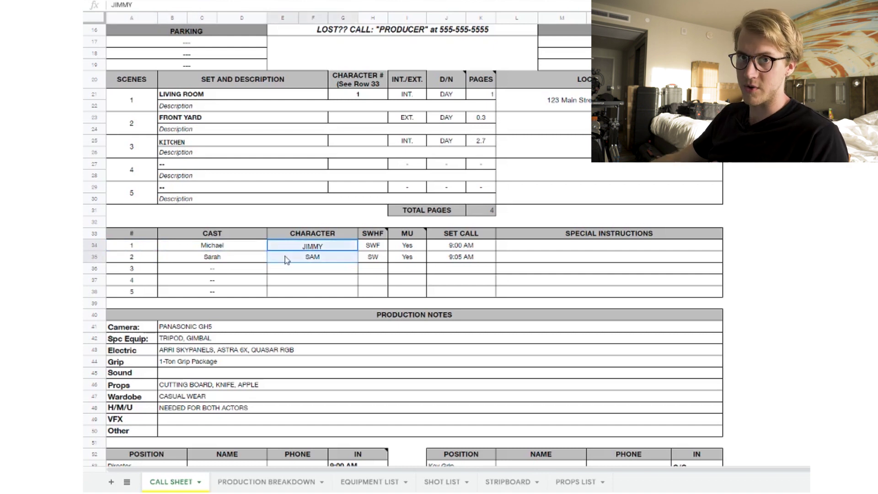
pyautogui.click(251, 249)
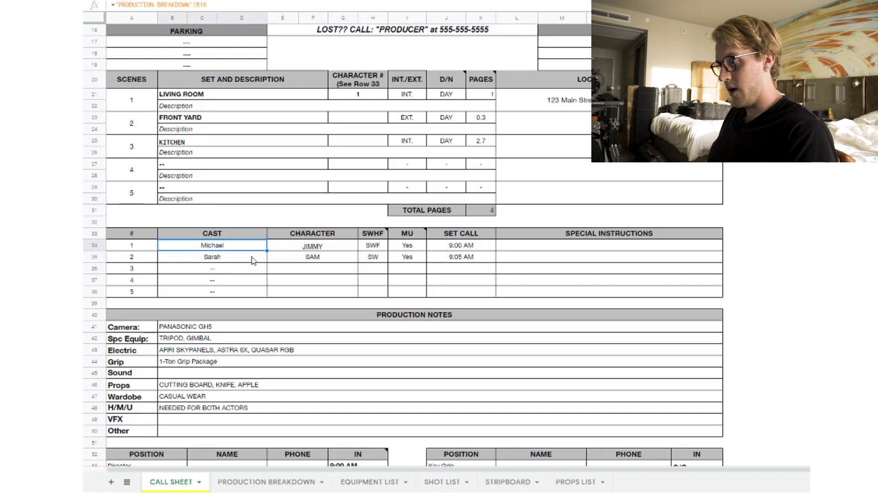
pyautogui.click(731, 235)
pyautogui.scroll(-1, 751, 239)
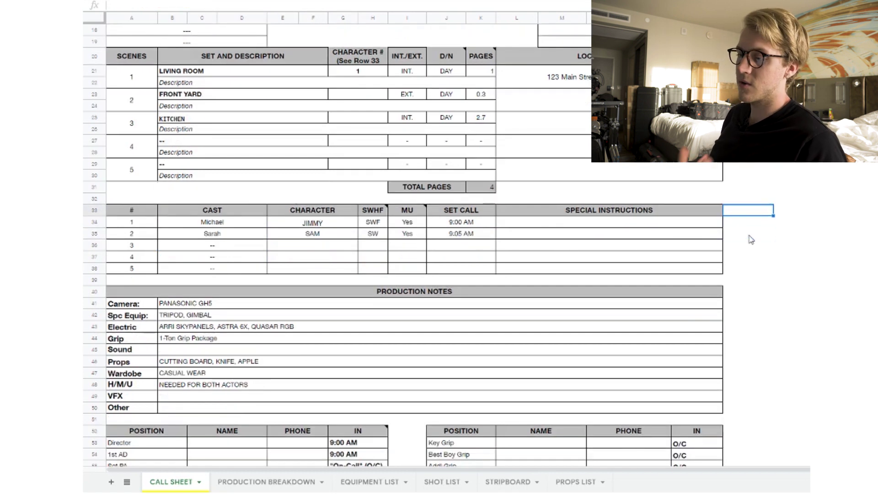
# Check the first cast member's SWHF, MU, set call and special instructions cells
pyautogui.click(369, 223)
pyautogui.click(407, 224)
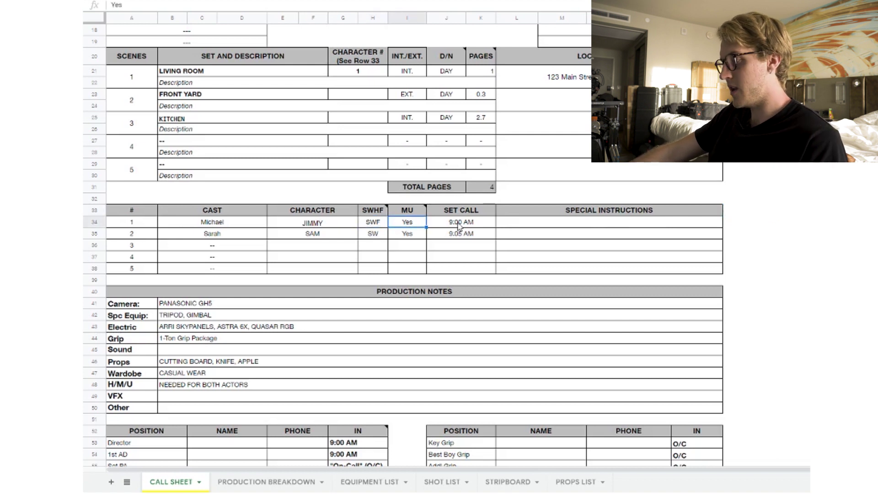
pyautogui.click(460, 224)
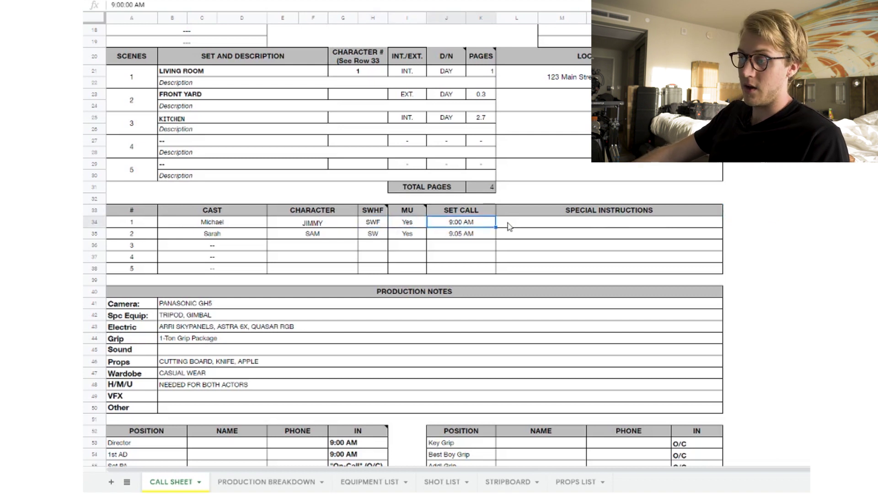
pyautogui.click(530, 226)
pyautogui.click(733, 213)
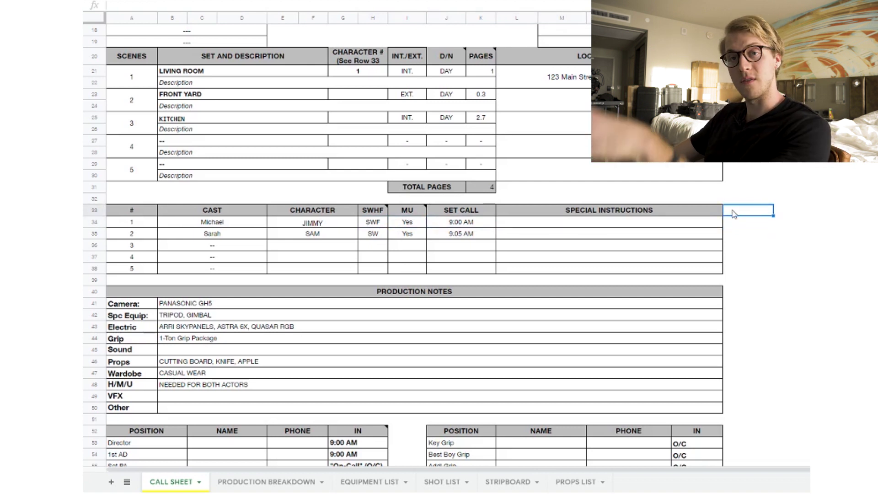
# Look through the production notes rows for camera, special equipment, grip and H/M/U, down to the crew position table
pyautogui.scroll(-3, 733, 213)
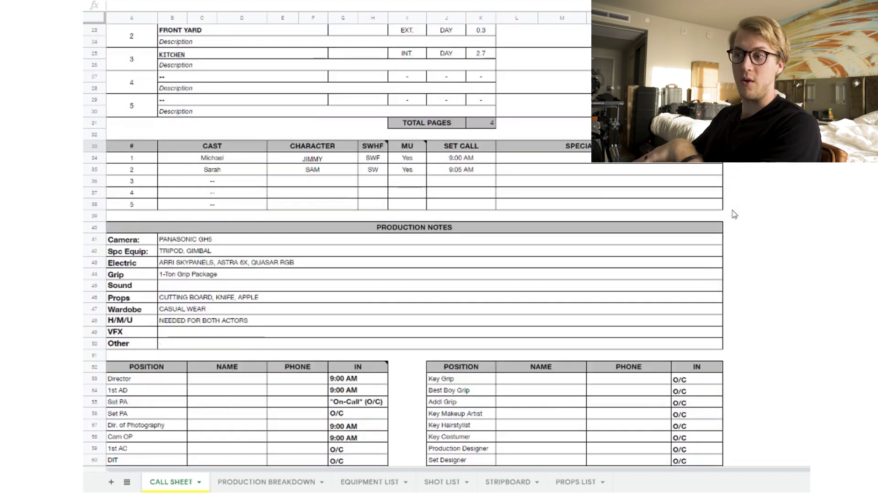
pyautogui.click(181, 243)
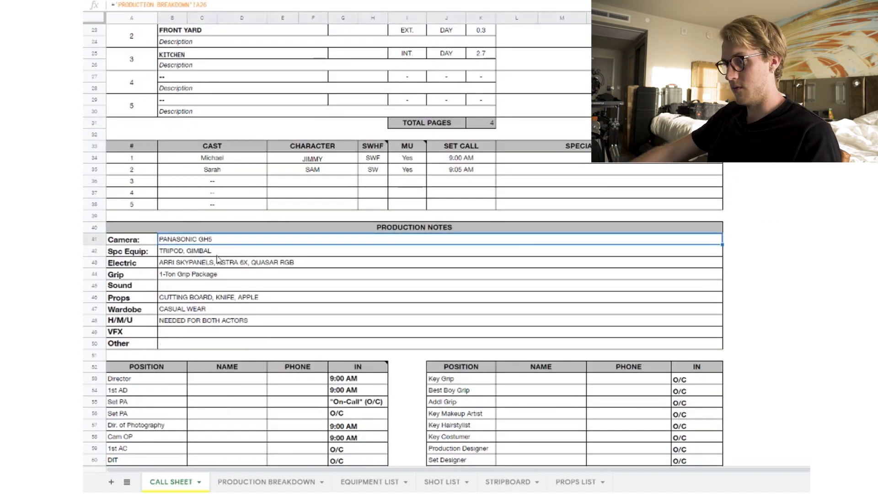
pyautogui.doubleClick(231, 242)
pyautogui.doubleClick(259, 251)
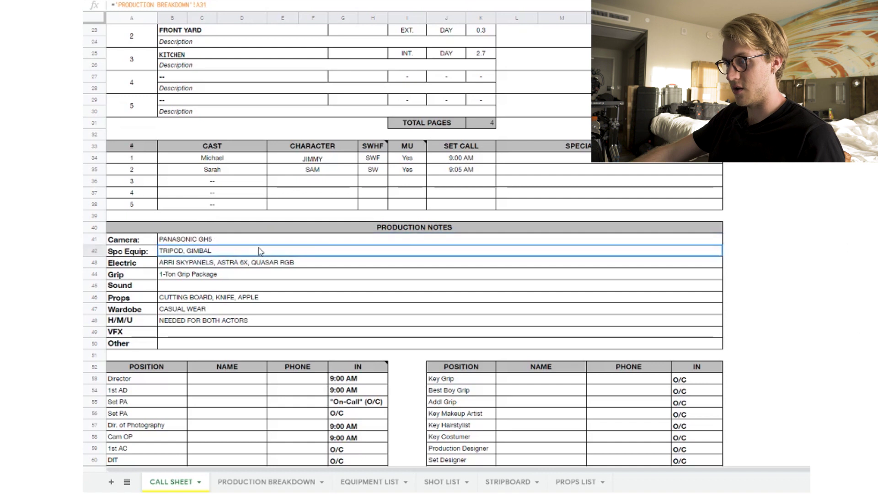
pyautogui.press('Return')
pyautogui.doubleClick(305, 274)
pyautogui.press('Return')
pyautogui.click(305, 319)
pyautogui.scroll(-3, 304, 324)
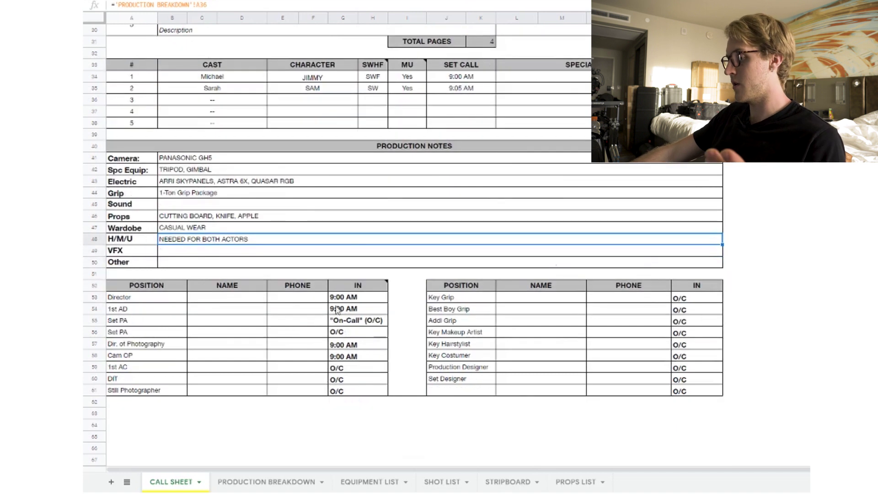
# Inspect the production breakdown references in the production notes, from the H/M/U row up to the Camera row
pyautogui.doubleClick(264, 238)
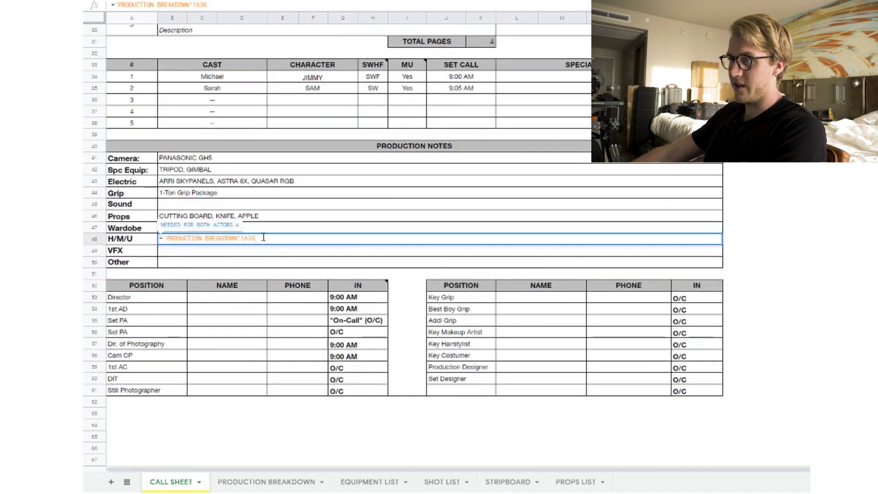
pyautogui.click(273, 229)
pyautogui.doubleClick(274, 229)
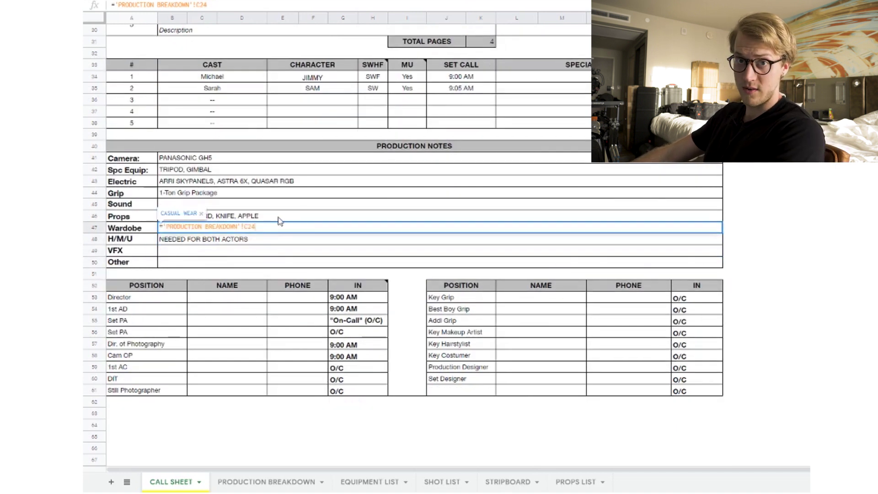
pyautogui.click(280, 216)
pyautogui.doubleClick(280, 217)
pyautogui.click(280, 206)
pyautogui.click(290, 195)
pyautogui.doubleClick(291, 196)
pyautogui.click(312, 182)
pyautogui.doubleClick(312, 182)
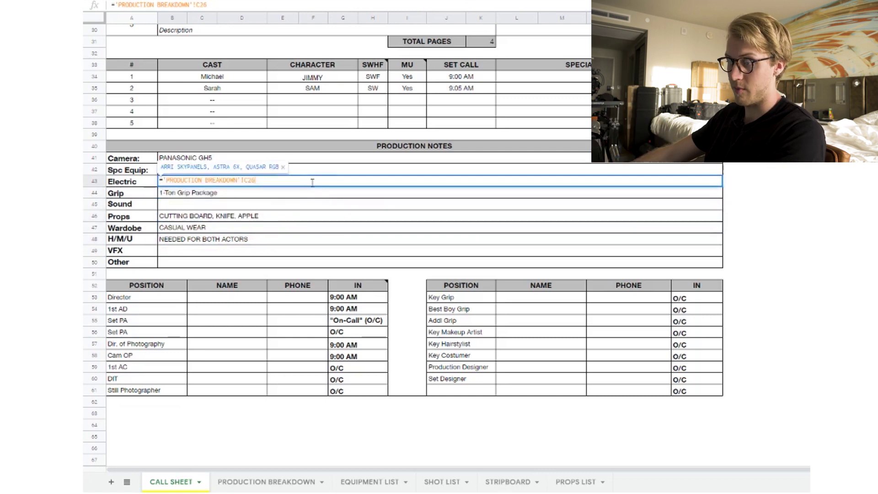
pyautogui.click(316, 172)
pyautogui.click(317, 161)
pyautogui.doubleClick(315, 160)
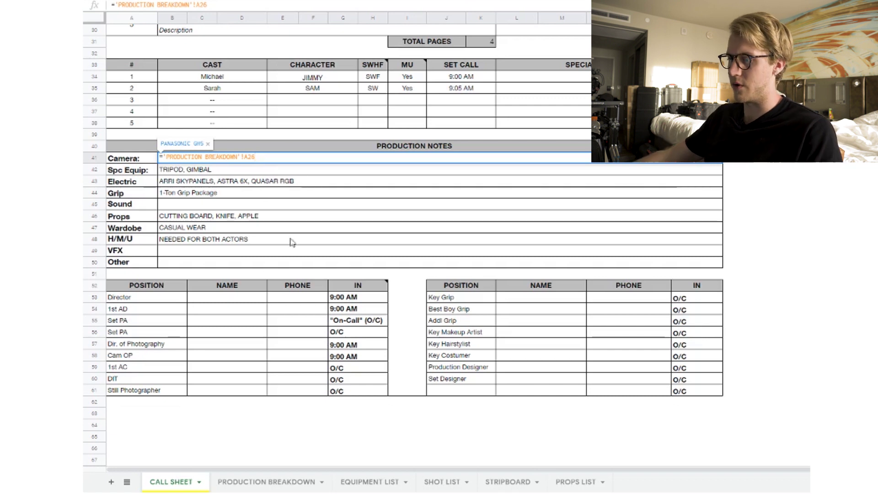
# Look over the crew position table's name and IN columns, and glance at the production breakdown sheet
pyautogui.click(222, 301)
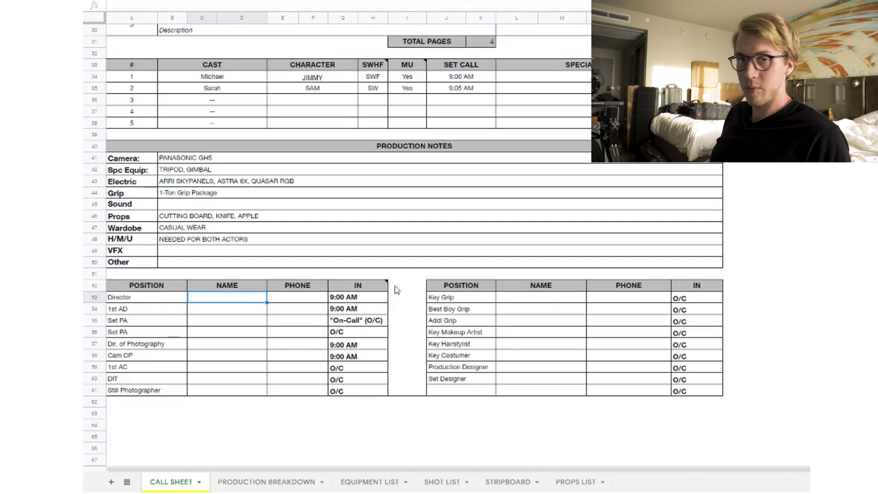
pyautogui.moveTo(387, 287)
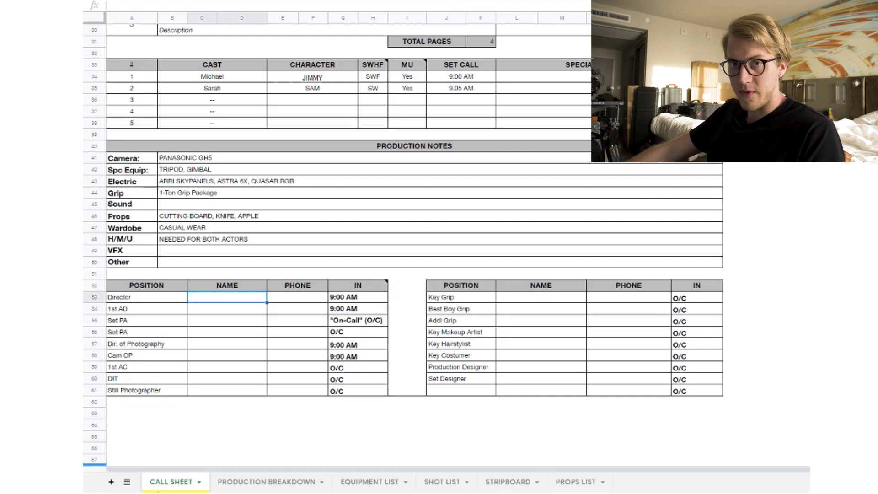
pyautogui.click(283, 483)
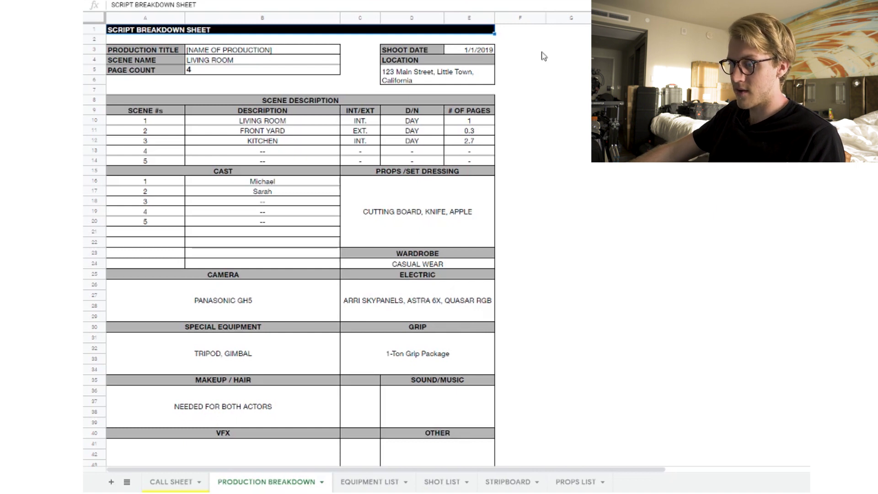
# Replace the [NAME OF PRODUCTION] placeholder on the call sheet with the title "Jordan's Movie"
pyautogui.click(187, 482)
pyautogui.scroll(5, 541, 273)
pyautogui.scroll(5, 541, 273)
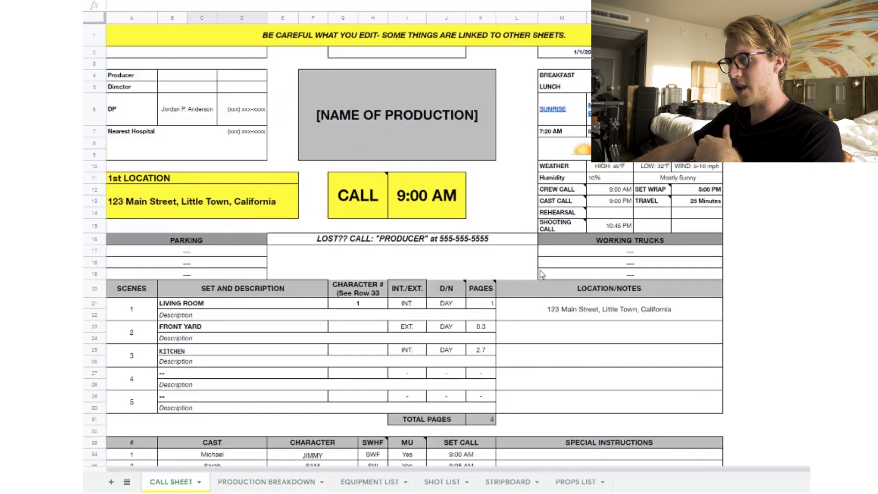
pyautogui.doubleClick(447, 118)
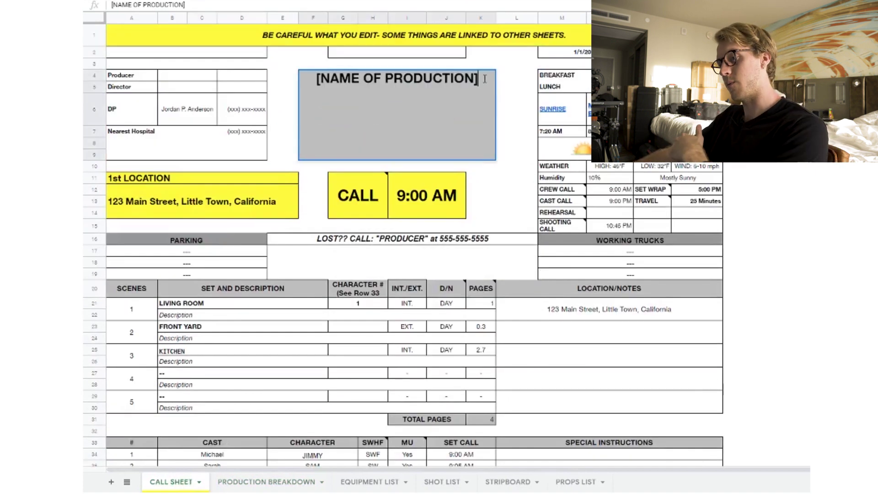
pyautogui.moveTo(484, 82); pyautogui.dragTo(322, 74)
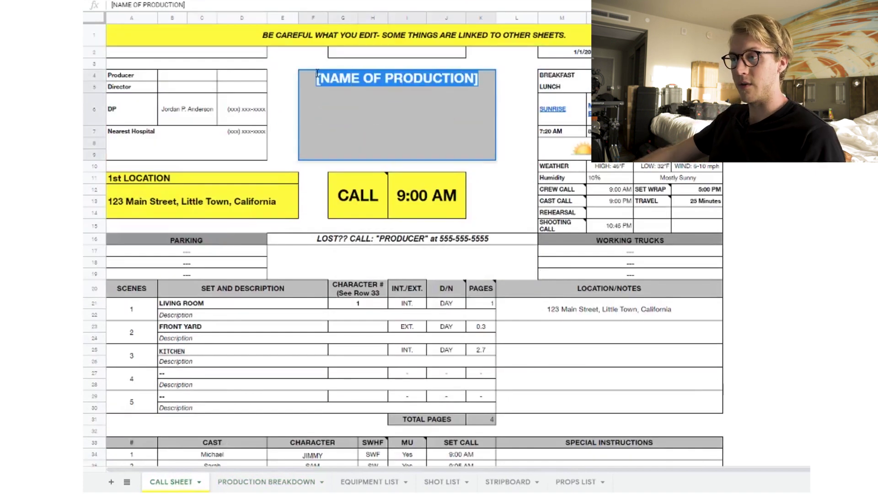
pyautogui.write("Jordan's Movie")
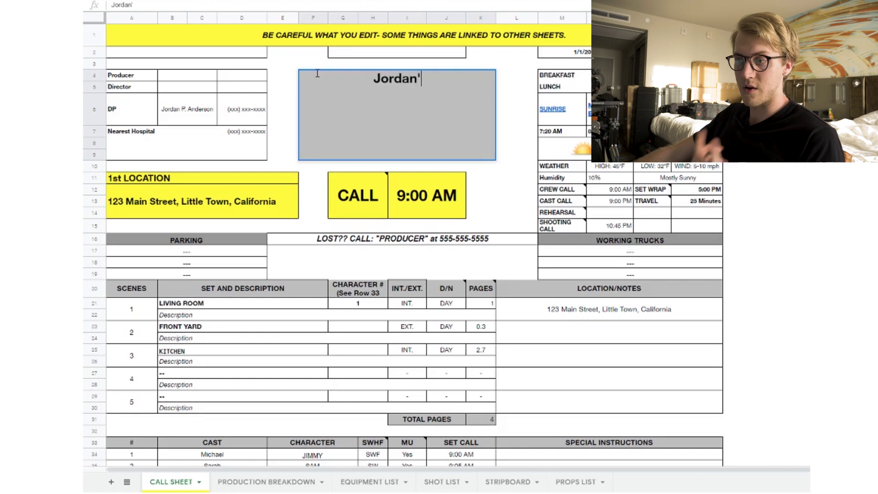
pyautogui.press('Return')
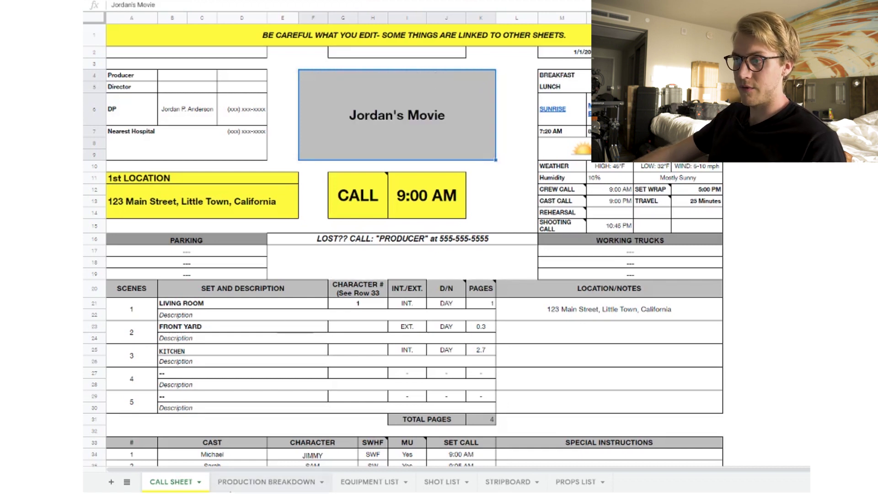
# Check the production title's link on the production breakdown and the reference behind the call sheet's 1st location
pyautogui.click(234, 482)
pyautogui.click(251, 51)
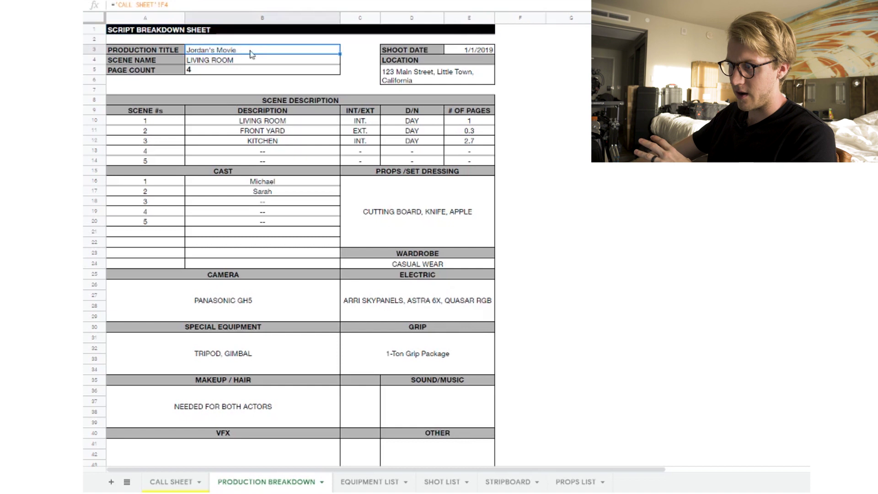
pyautogui.click(346, 54)
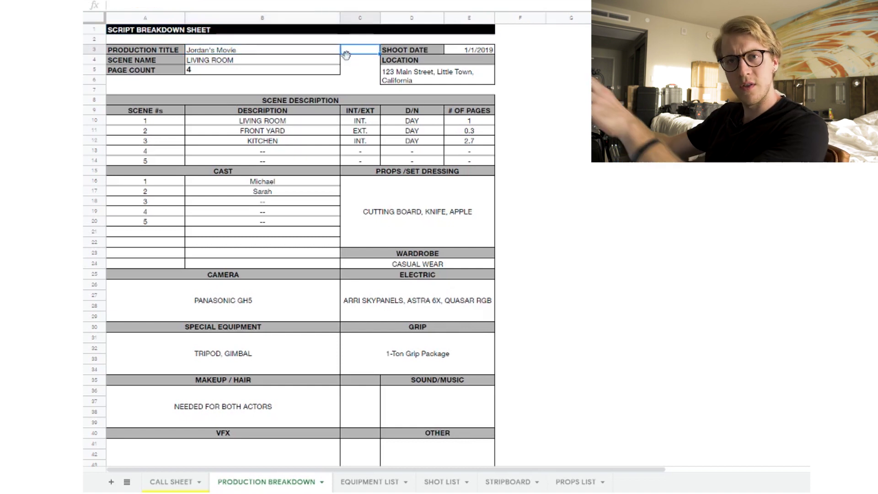
pyautogui.click(186, 484)
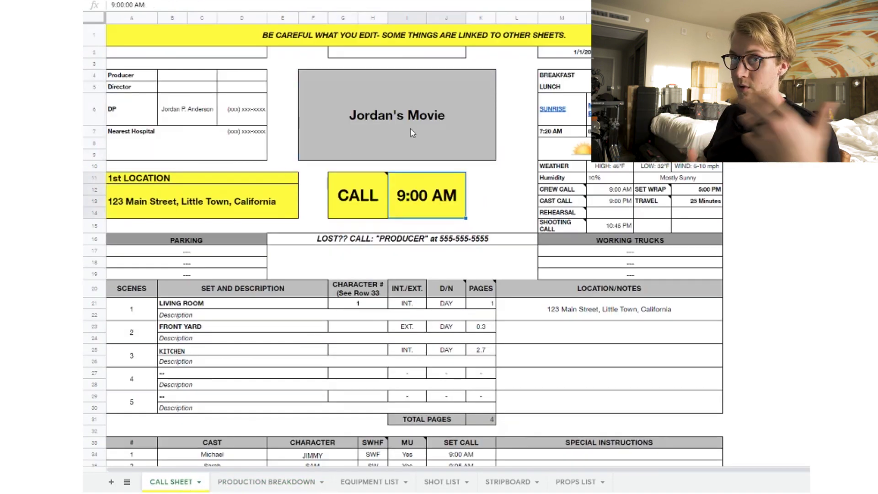
pyautogui.click(256, 196)
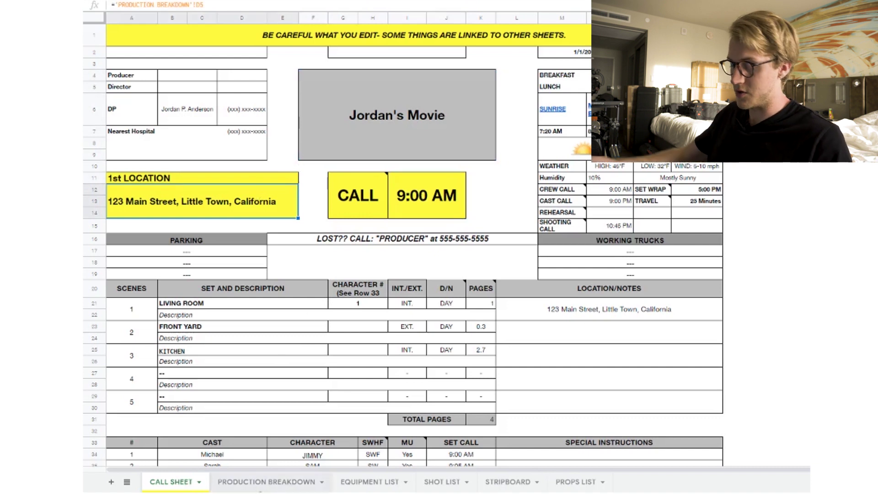
# Review the production breakdown's wardrobe, electric, camera, special equipment, grip and makeup/hair entries
pyautogui.click(262, 481)
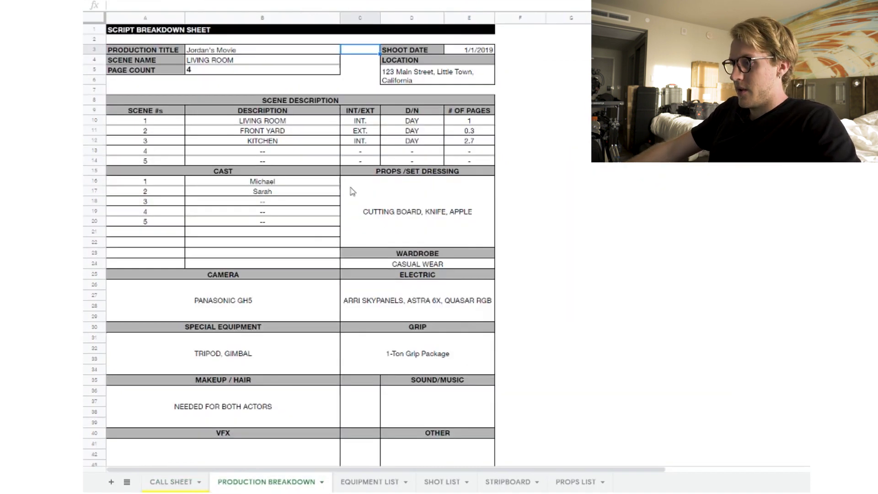
pyautogui.scroll(-3, 342, 185)
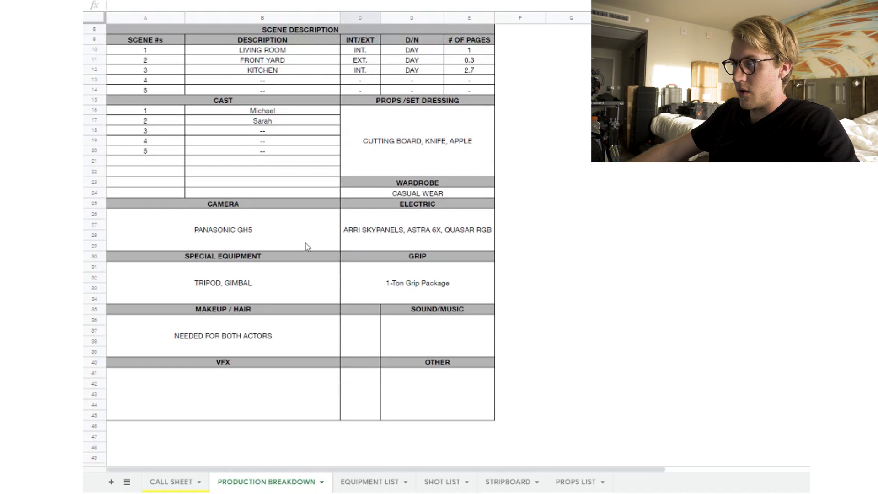
pyautogui.click(418, 194)
pyautogui.click(419, 213)
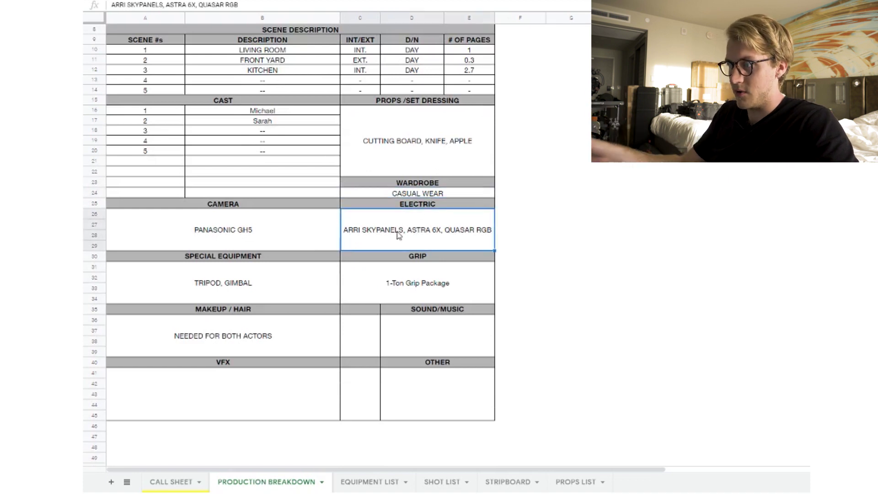
pyautogui.click(327, 246)
pyautogui.click(306, 287)
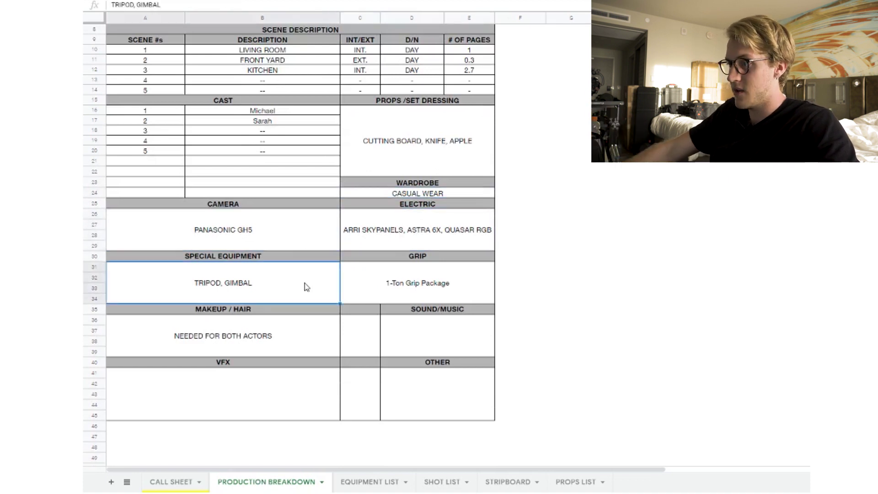
pyautogui.click(375, 289)
pyautogui.click(304, 333)
pyautogui.scroll(1, 304, 337)
pyautogui.scroll(2, 541, 204)
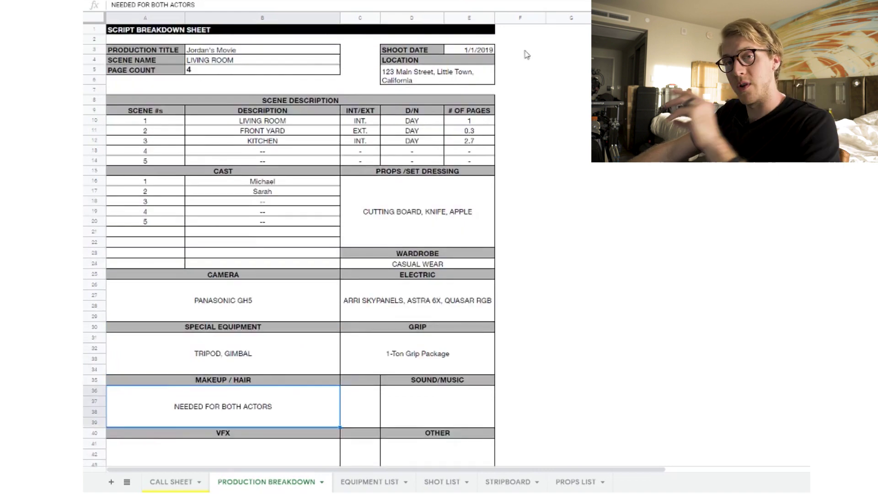
# Compare the breakdown's shoot date, location and scene descriptions with the call sheet, and open the equipment list
pyautogui.click(475, 50)
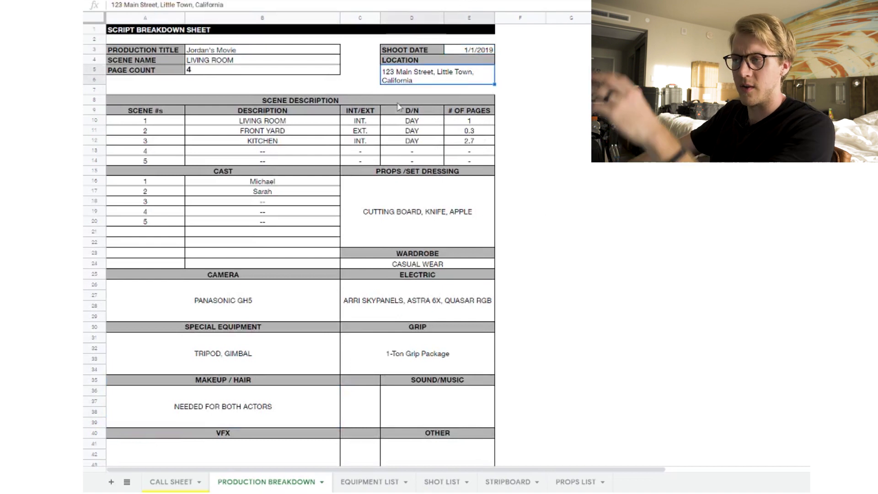
pyautogui.hotkey('ctrl', 'shift', 'pageup')
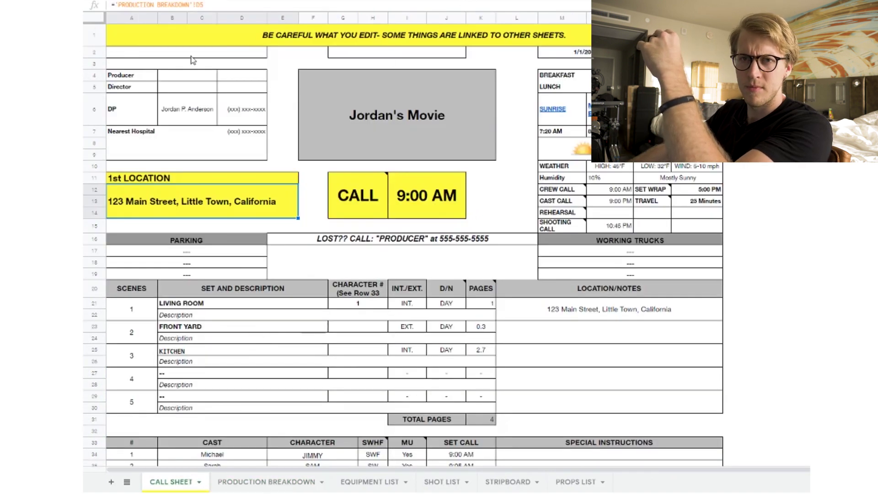
pyautogui.click(273, 483)
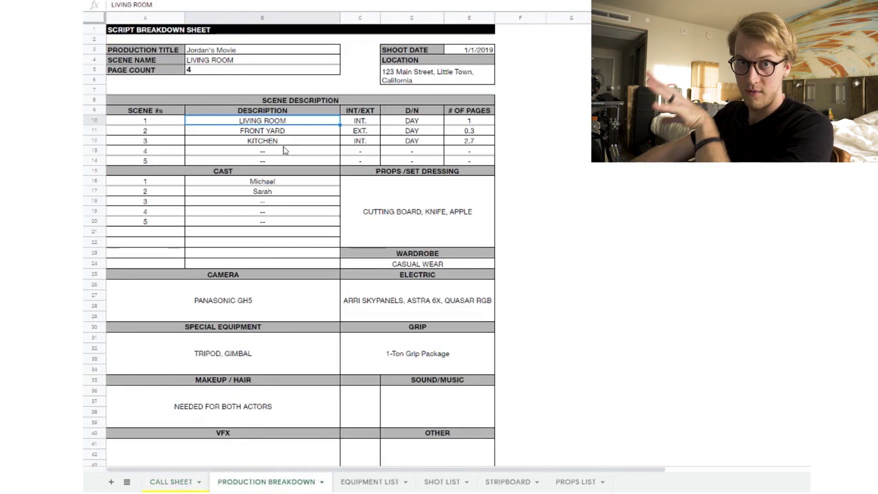
pyautogui.scroll(-3, 285, 150)
pyautogui.click(354, 481)
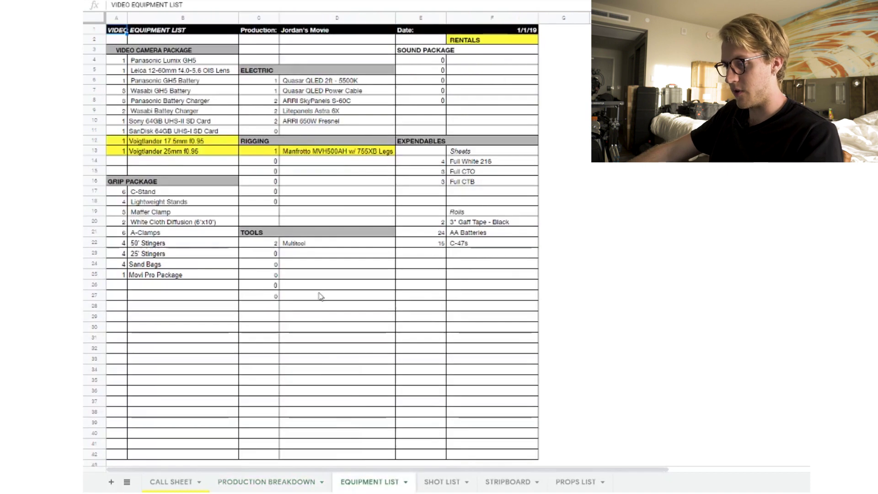
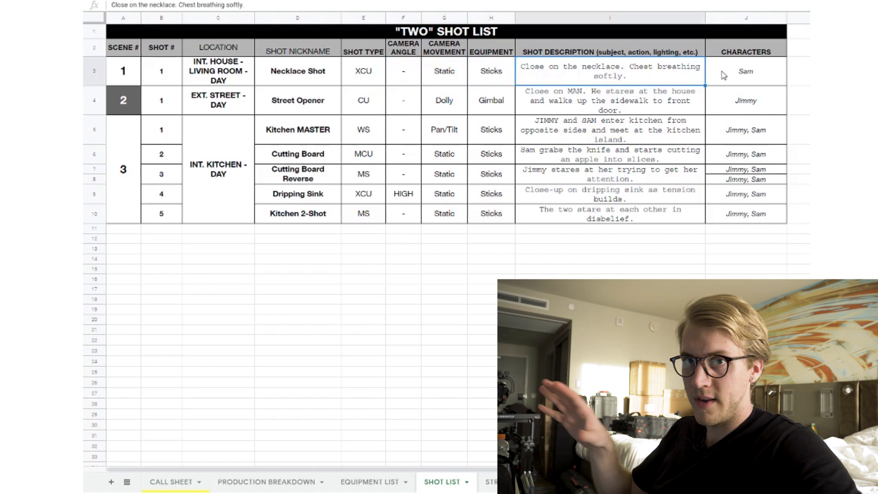
# Inspect the shot list's equipment column for all shots and the characters cell of scene 1
pyautogui.click(493, 79)
pyautogui.moveTo(494, 100); pyautogui.dragTo(498, 220)
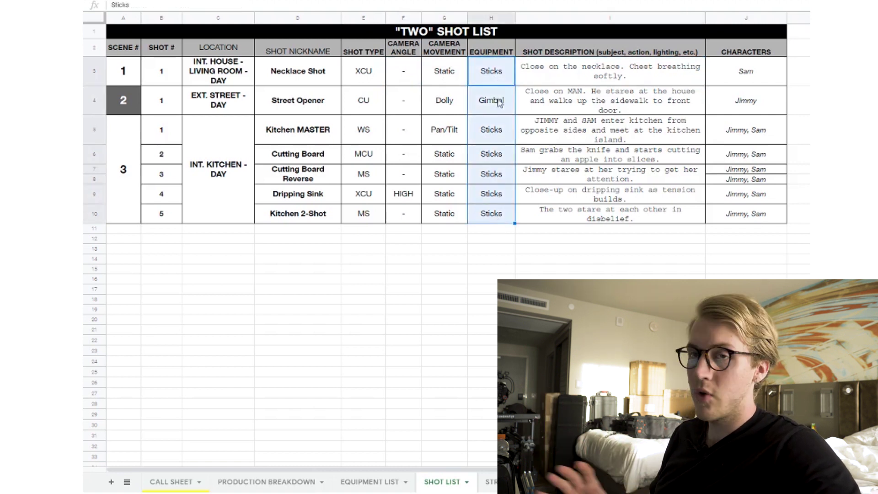
pyautogui.click(498, 73)
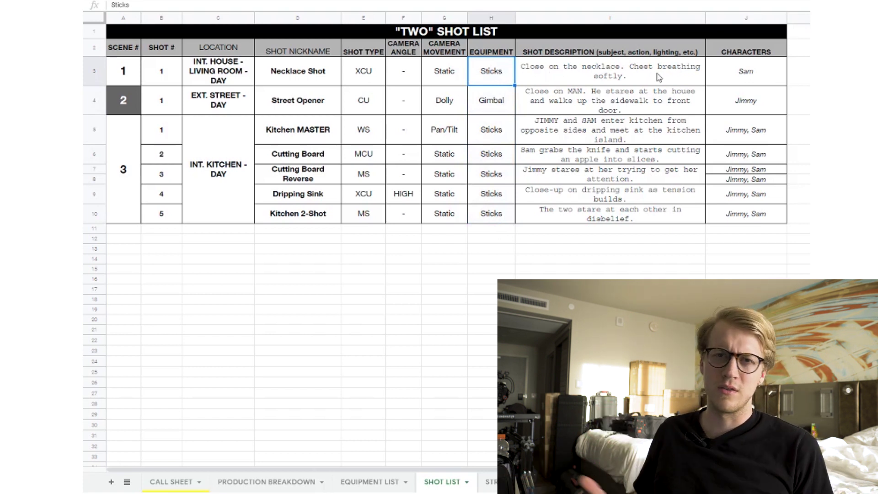
pyautogui.click(716, 78)
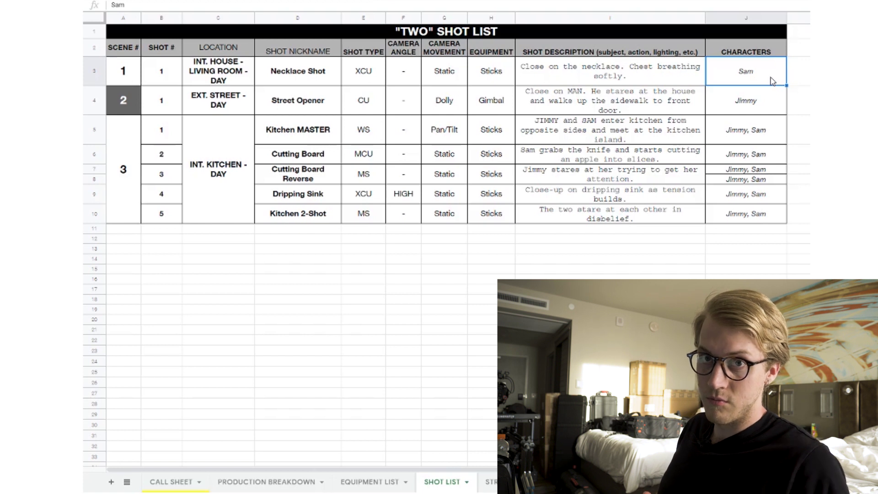
# Highlight the full shot list rows of scene 1 and scene 2 to read across their details
pyautogui.moveTo(124, 71); pyautogui.dragTo(760, 80)
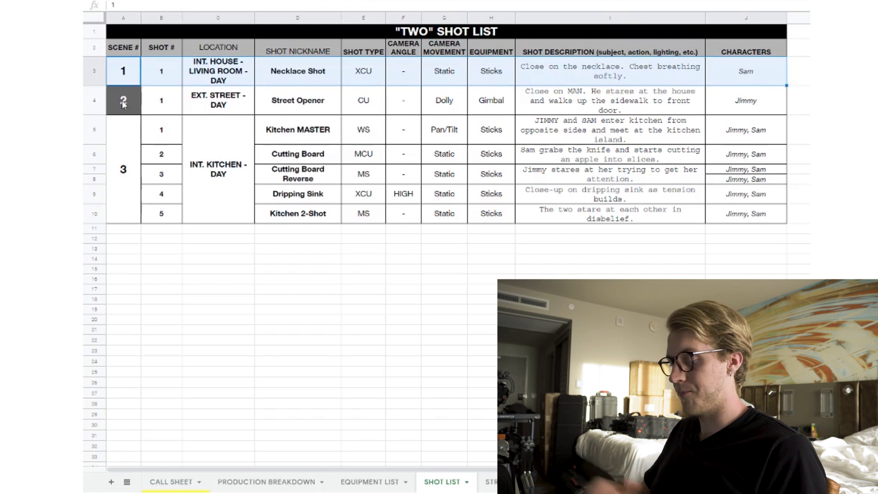
pyautogui.moveTo(123, 105); pyautogui.dragTo(746, 103)
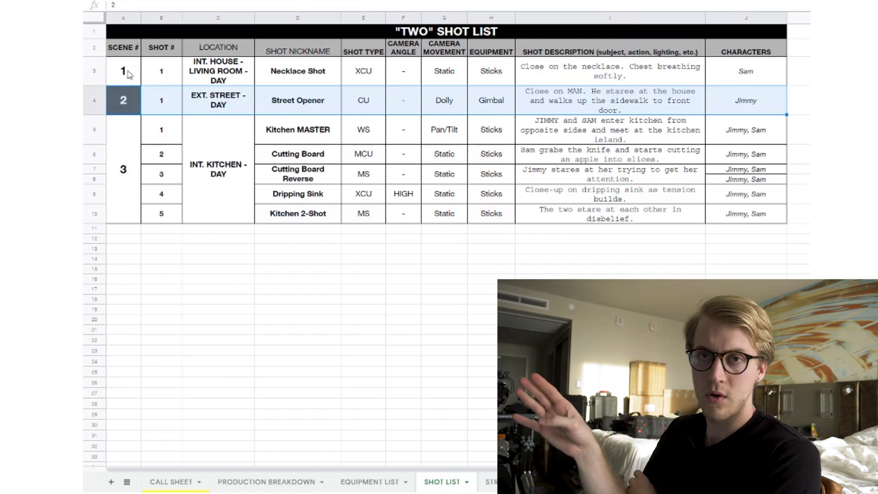
# Examine how the scene 3 cell spans its five shot numbers in the shot list
pyautogui.click(158, 238)
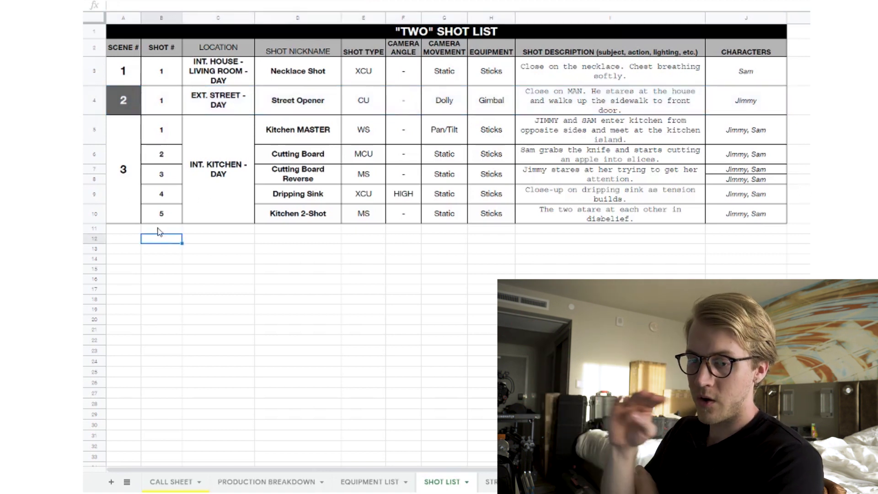
pyautogui.click(134, 232)
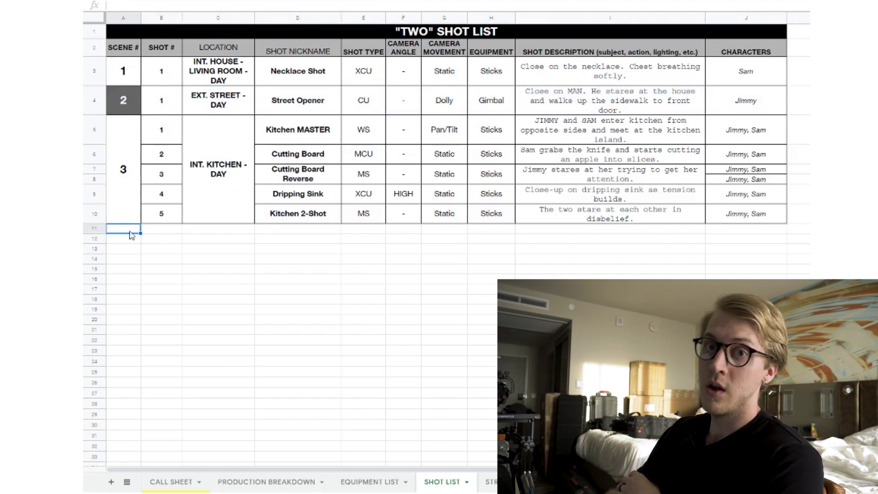
pyautogui.moveTo(157, 131); pyautogui.dragTo(123, 218)
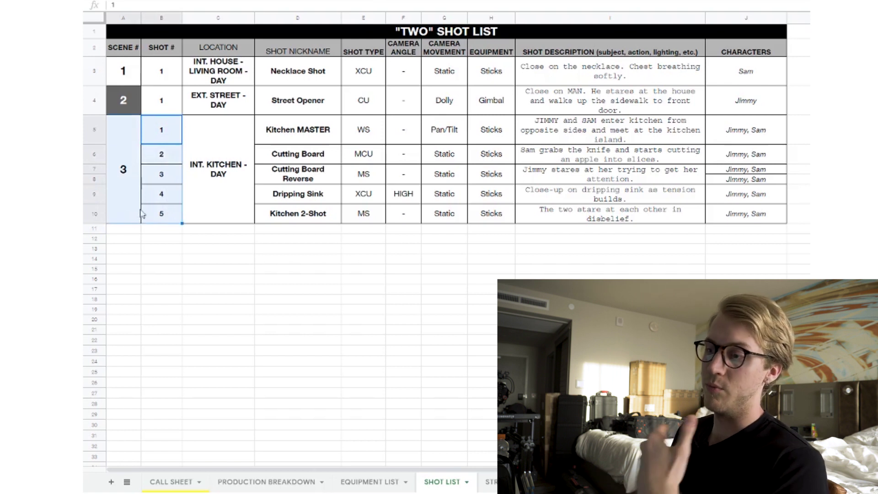
pyautogui.click(137, 136)
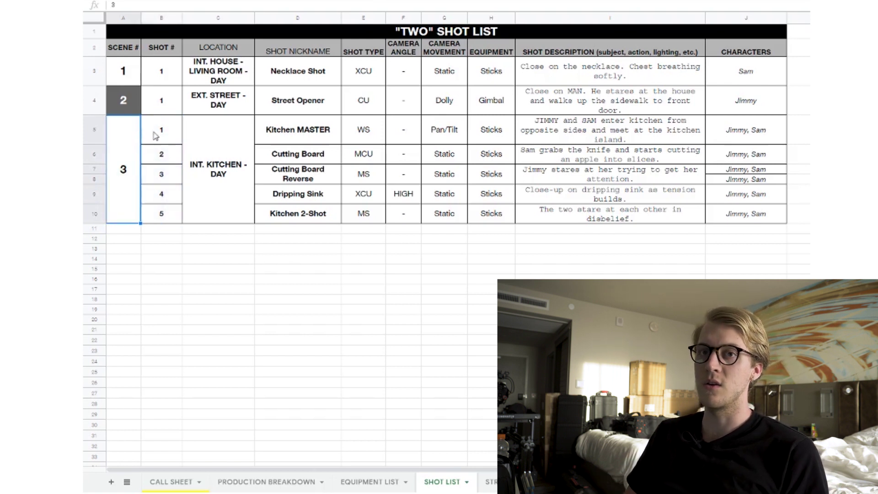
# Examine scene 2's number, its shot number and the complete Street Opener row in the shot list
pyautogui.click(128, 108)
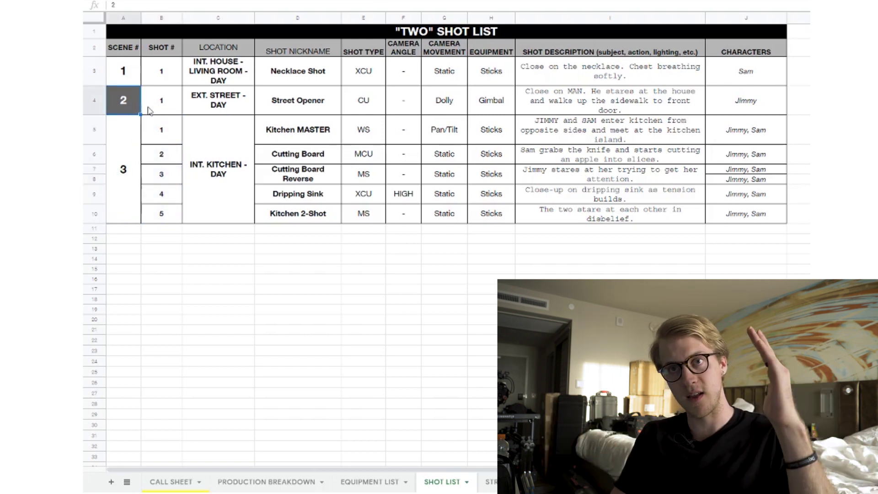
pyautogui.click(168, 111)
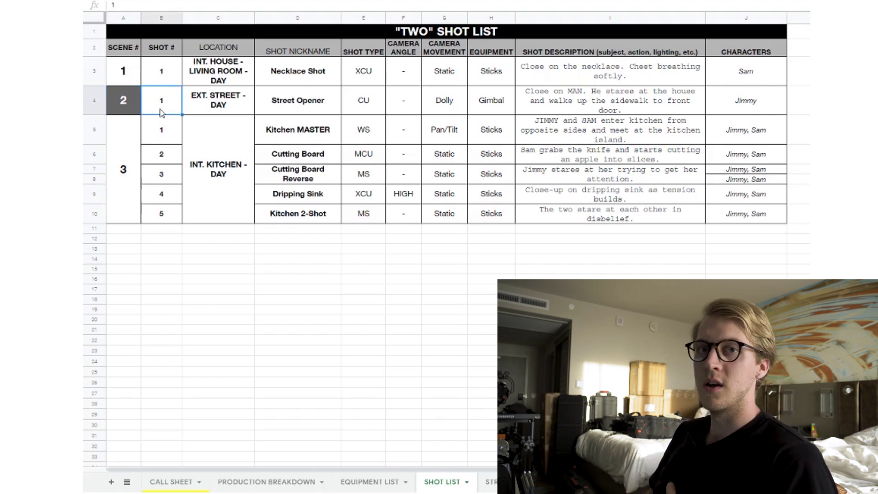
pyautogui.moveTo(136, 114); pyautogui.dragTo(748, 109)
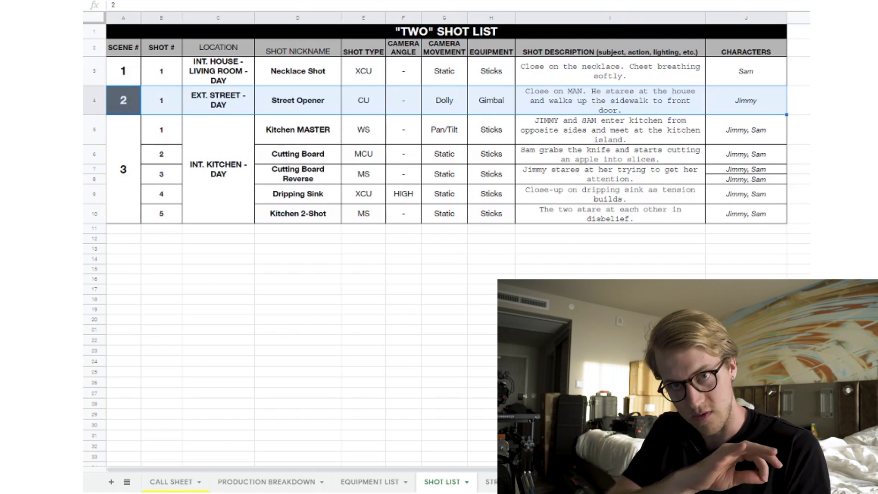
pyautogui.click(127, 102)
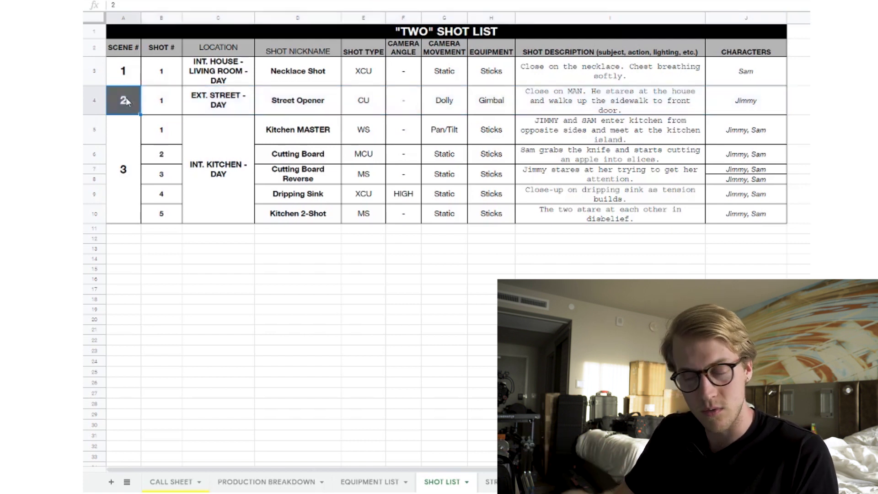
# Open the strip order sheet that follows the shot list and examine its rows and the Kitchen MASTER description
pyautogui.click(129, 235)
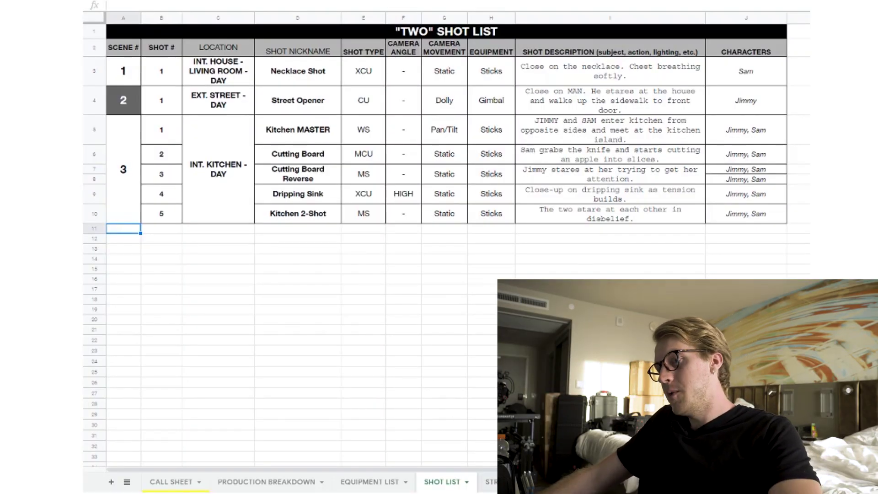
pyautogui.hotkey('ctrl', 'shift', 'pagedown')
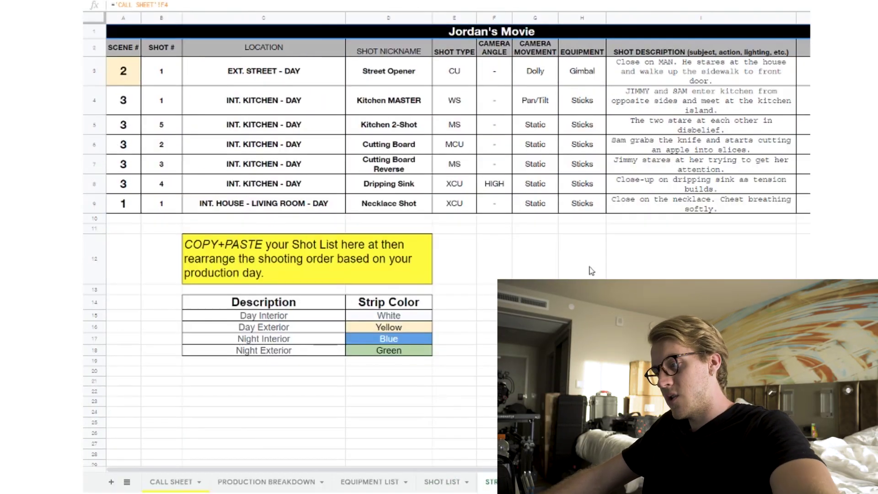
pyautogui.click(134, 220)
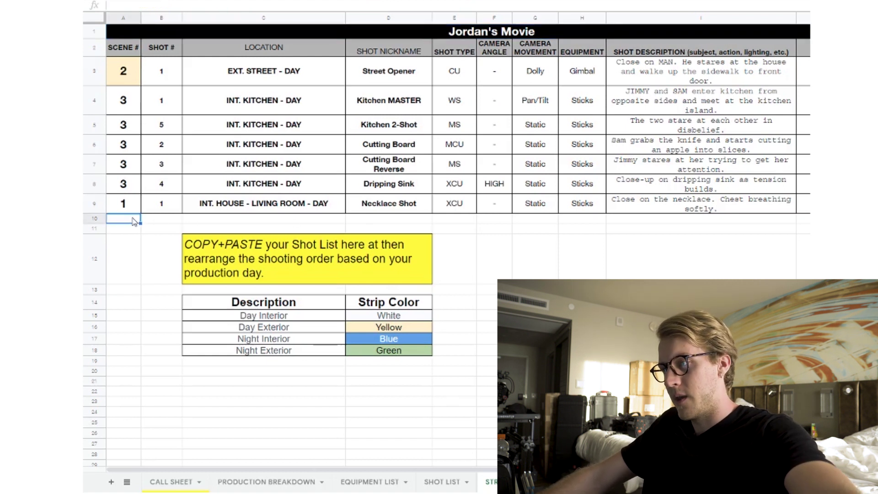
pyautogui.click(158, 222)
pyautogui.click(197, 221)
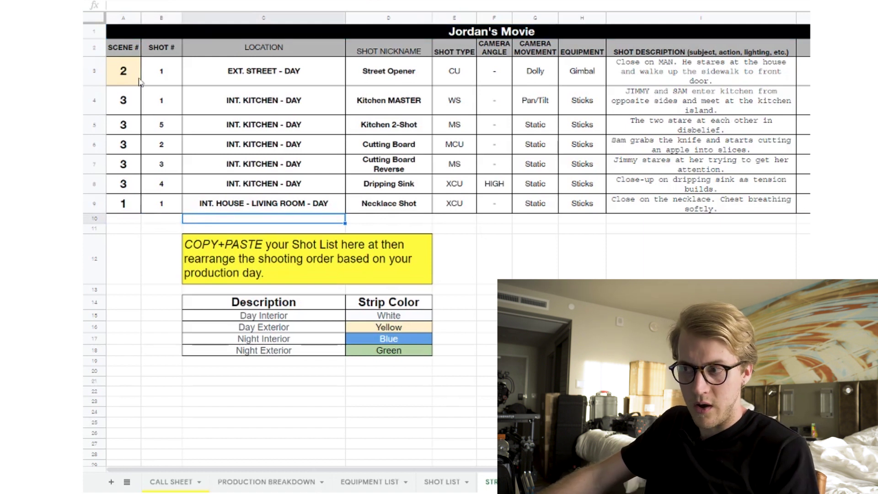
pyautogui.click(701, 100)
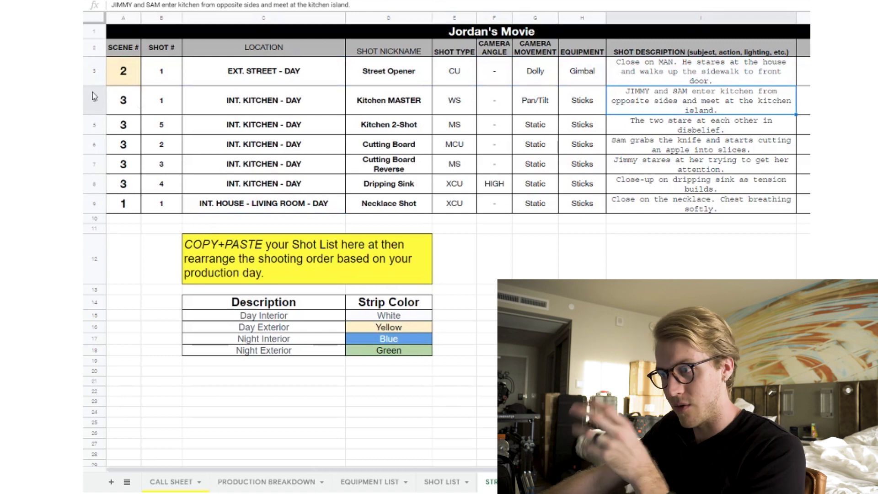
# Move the scene 1 Necklace Shot row to the start of the shooting order, above Street Opener
pyautogui.click(88, 68)
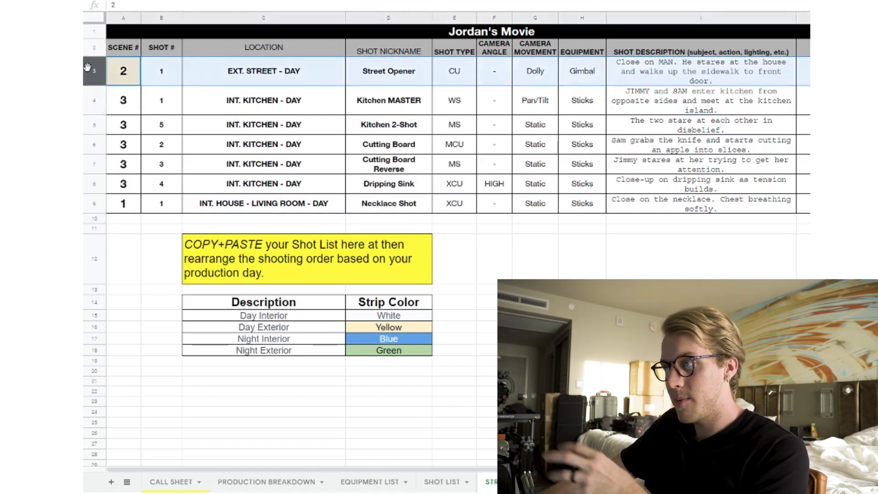
pyautogui.moveTo(92, 69)
pyautogui.mouseDown()
pyautogui.moveTo(95, 201)
pyautogui.moveTo(95, 67)
pyautogui.mouseUp()
pyautogui.click(87, 201)
pyautogui.click(99, 193)
pyautogui.moveTo(100, 193); pyautogui.dragTo(98, 84)
pyautogui.click(96, 121)
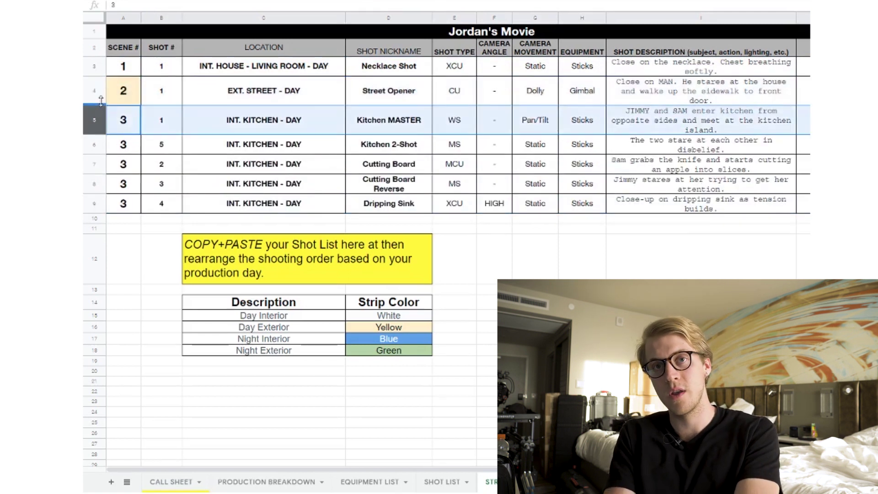
# Move the Necklace Shot row back to the end of the shooting order, below Dripping Sink
pyautogui.click(95, 67)
pyautogui.moveTo(95, 66); pyautogui.dragTo(95, 204)
pyautogui.click(244, 89)
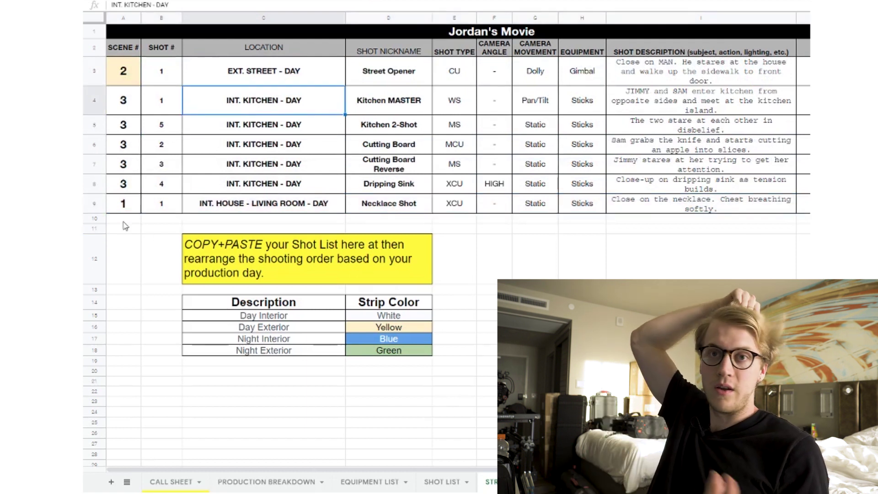
# Move the Cutting Board row above Kitchen 2-Shot in the shooting order
pyautogui.click(88, 152)
pyautogui.moveTo(89, 146); pyautogui.dragTo(93, 122)
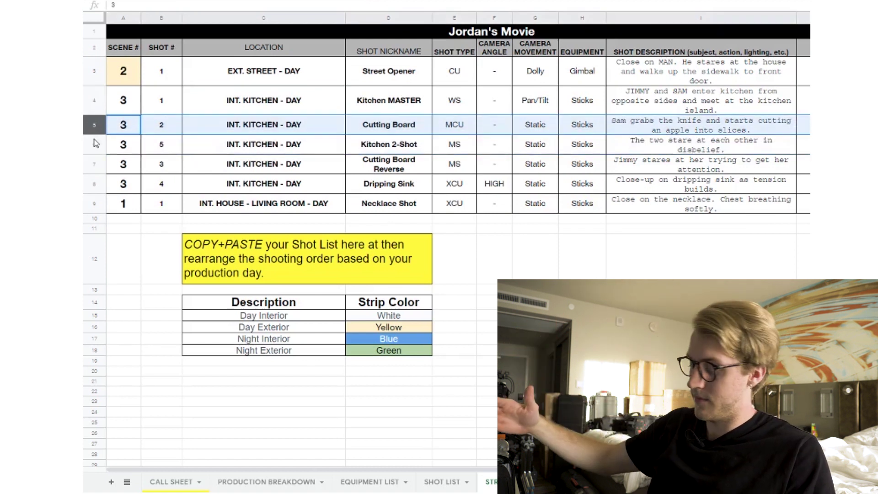
pyautogui.click(94, 183)
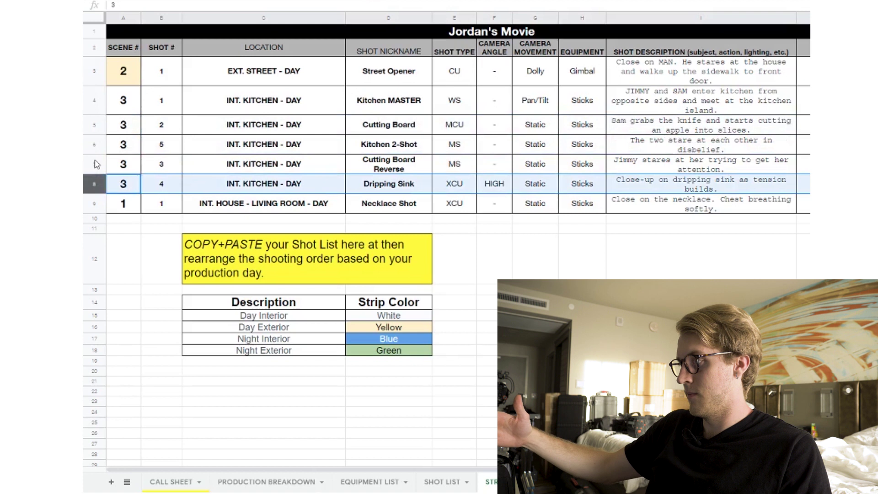
pyautogui.click(97, 92)
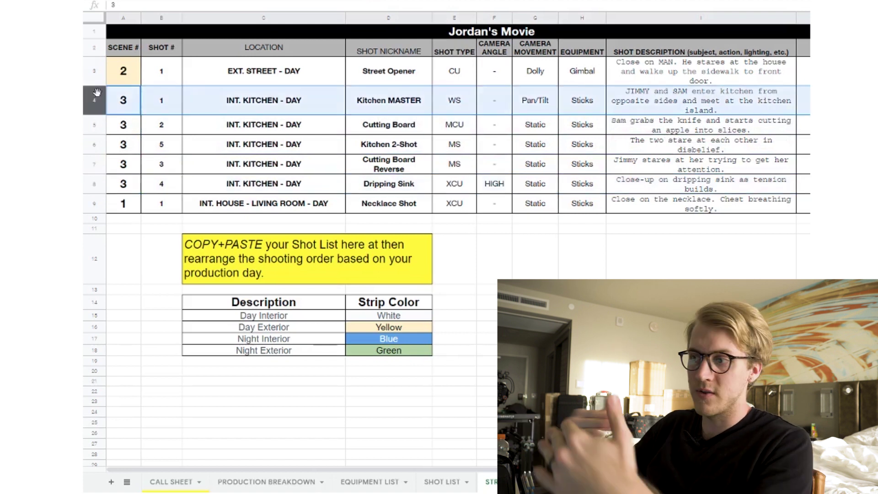
# Move the Cutting Board row below Cutting Board Reverse and try to move Kitchen MASTER to the end of the order
pyautogui.click(94, 124)
pyautogui.moveTo(93, 124); pyautogui.dragTo(94, 165)
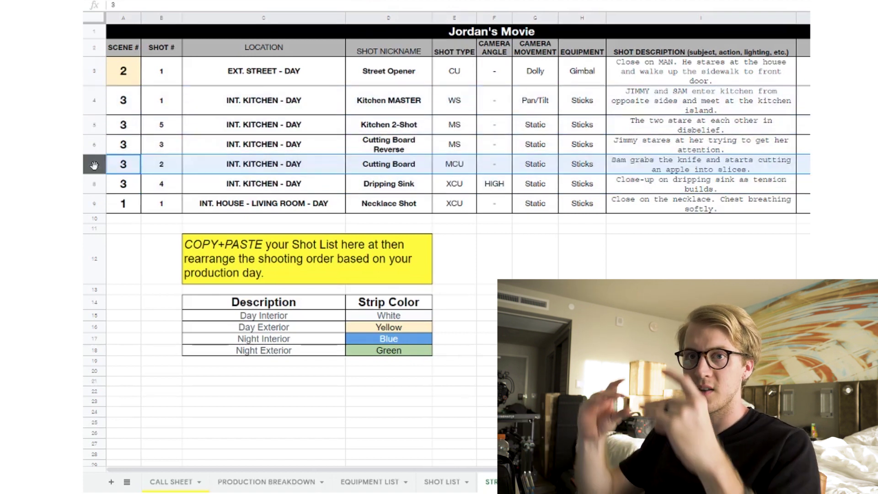
pyautogui.click(95, 100)
pyautogui.moveTo(95, 94); pyautogui.dragTo(98, 205)
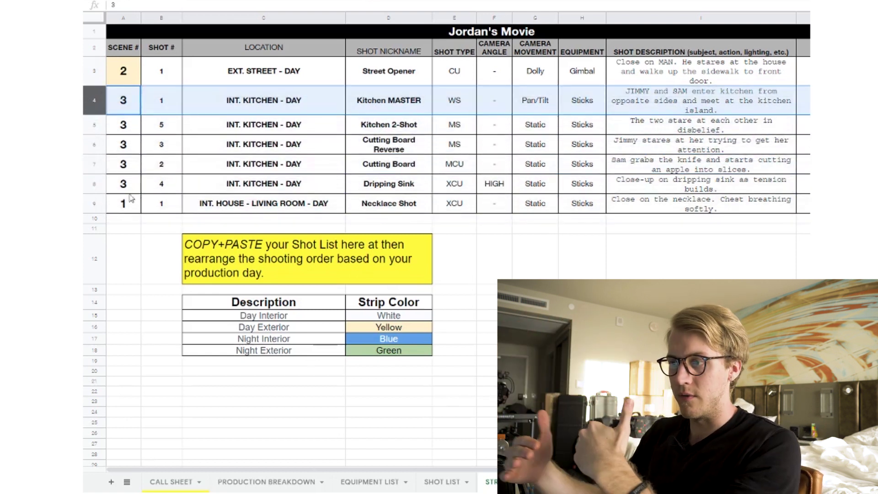
pyautogui.click(116, 220)
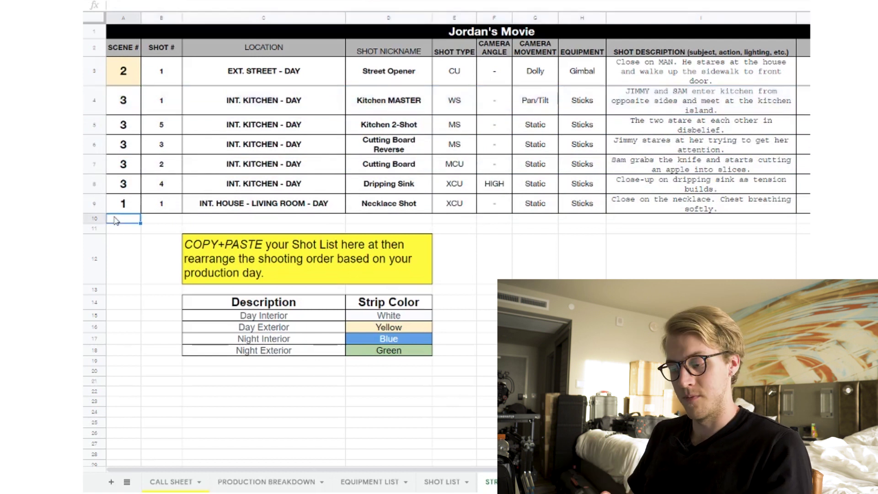
# Go through the Street Opener, Kitchen MASTER and Kitchen 2-Shot rows and move Cutting Board Reverse below Cutting Board
pyautogui.click(92, 71)
pyautogui.click(91, 96)
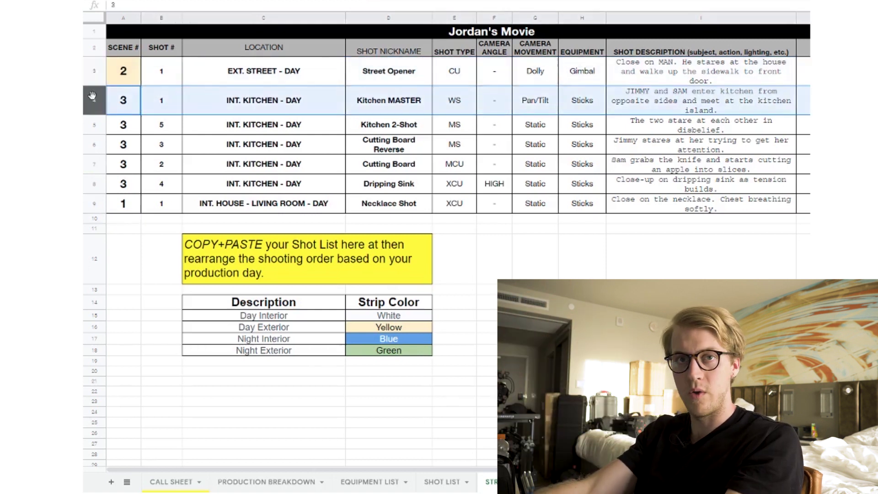
pyautogui.click(93, 128)
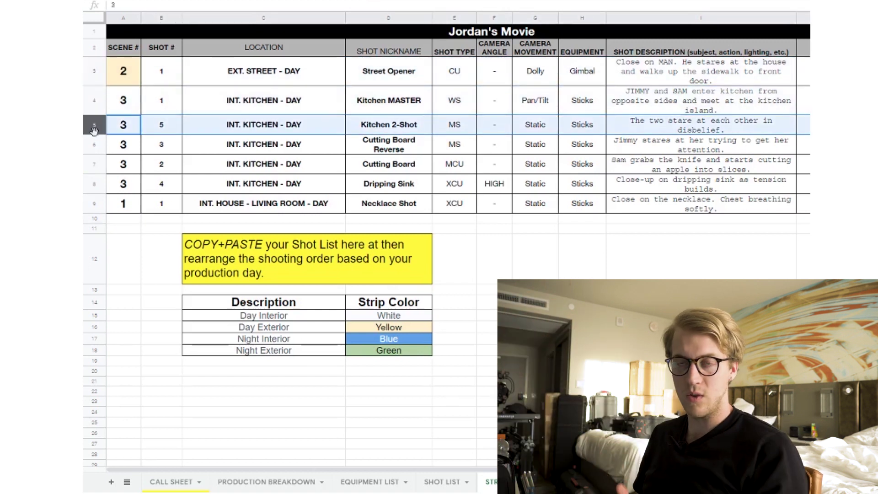
pyautogui.click(94, 145)
pyautogui.moveTo(94, 145); pyautogui.dragTo(97, 174)
pyautogui.click(95, 142)
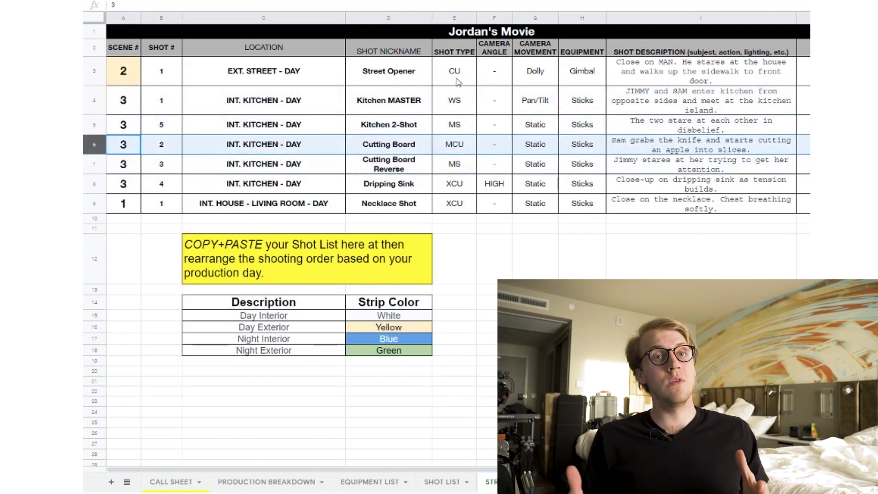
# Examine the shot types of the Necklace Shot and of the kitchen shots from Kitchen MASTER to Dripping Sink
pyautogui.click(461, 209)
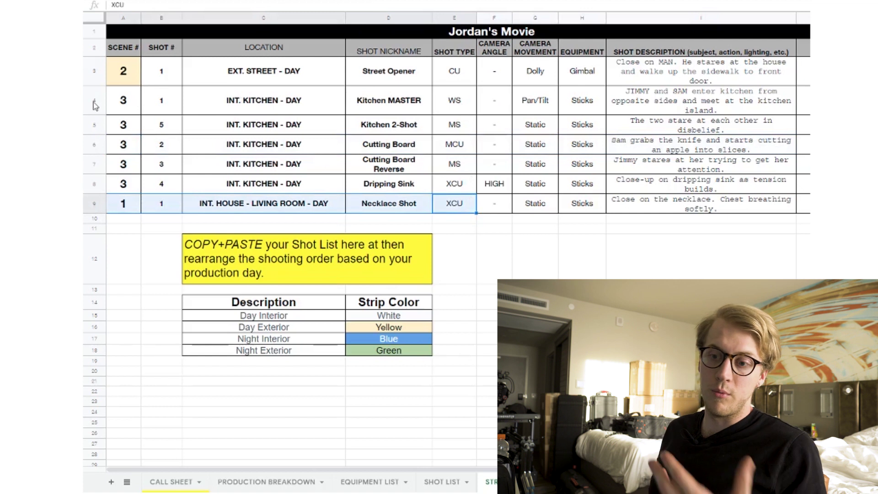
pyautogui.click(456, 101)
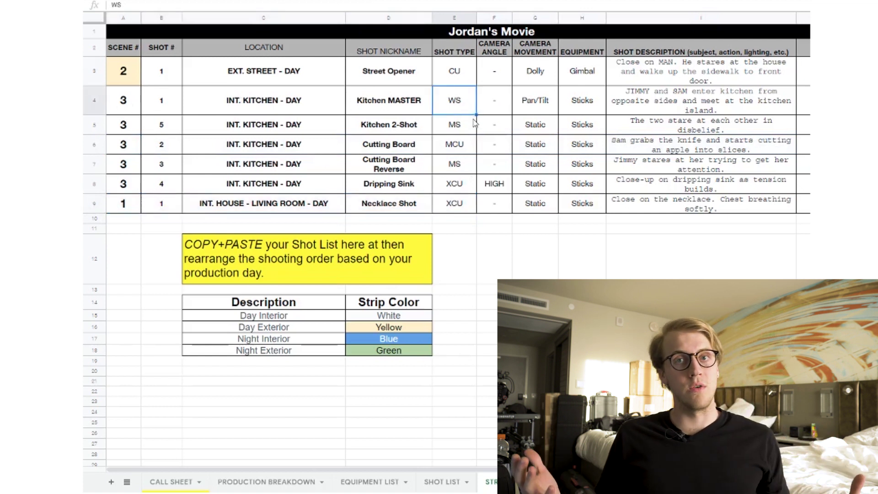
pyautogui.click(471, 128)
pyautogui.click(471, 146)
pyautogui.click(471, 168)
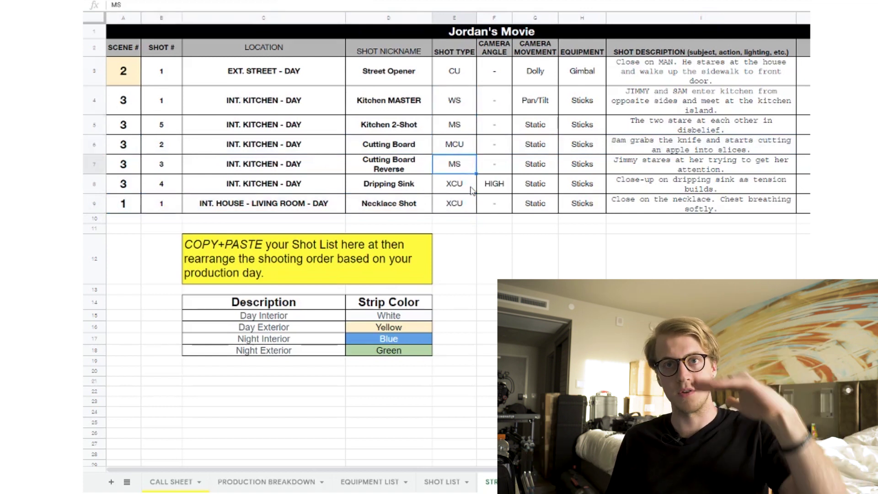
pyautogui.click(471, 190)
pyautogui.click(462, 105)
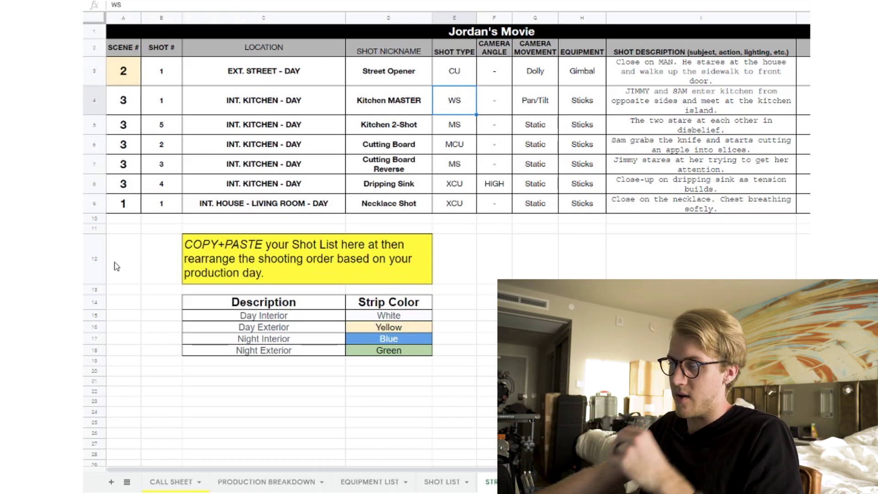
# Examine the strip color legend and view the fill color palette for the Day Interior strip's White cell
pyautogui.moveTo(299, 298); pyautogui.dragTo(425, 352)
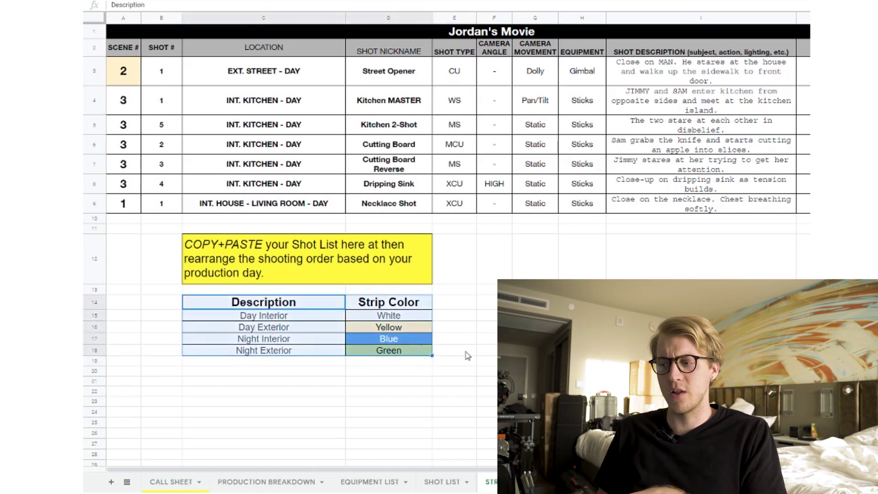
pyautogui.click(447, 354)
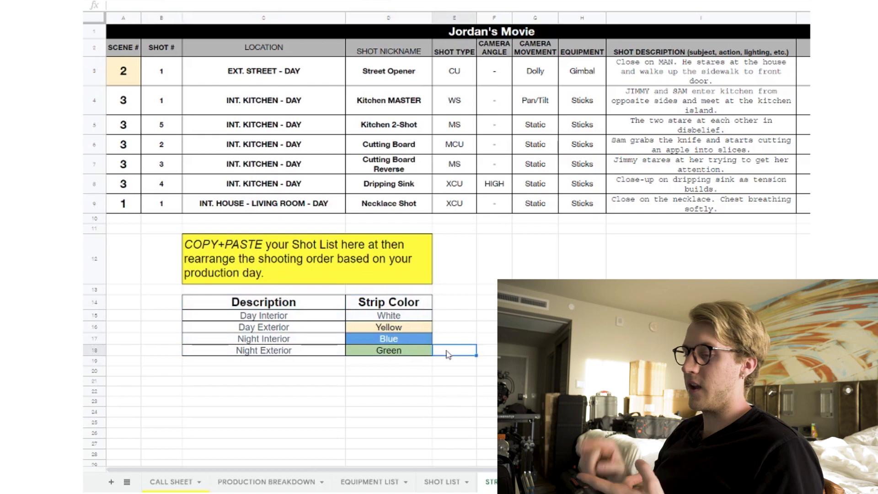
pyautogui.click(414, 316)
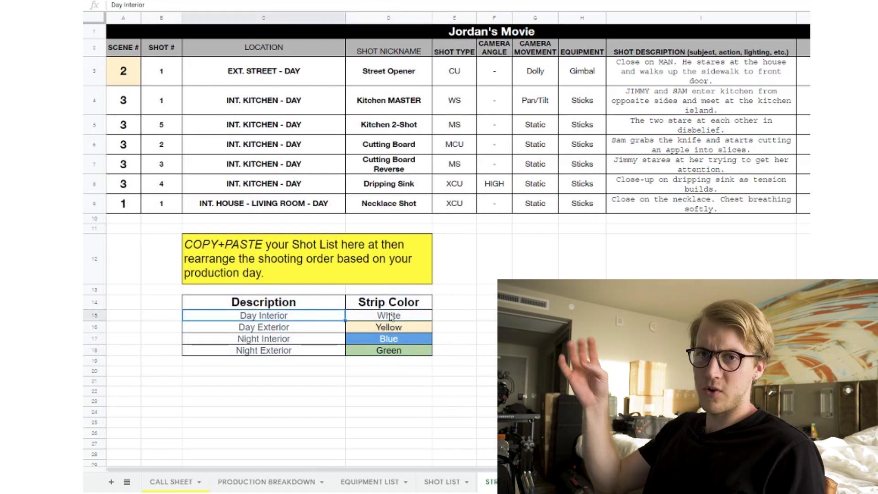
pyautogui.click(422, 1)
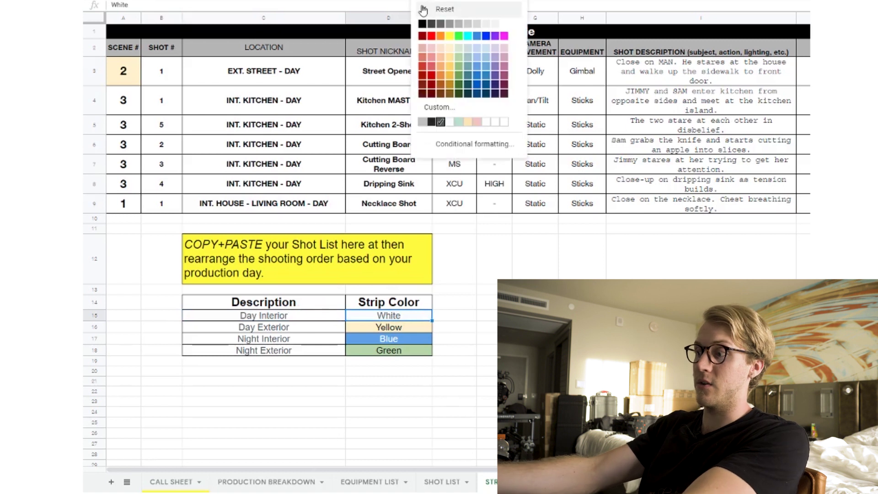
pyautogui.click(503, 10)
pyautogui.click(447, 319)
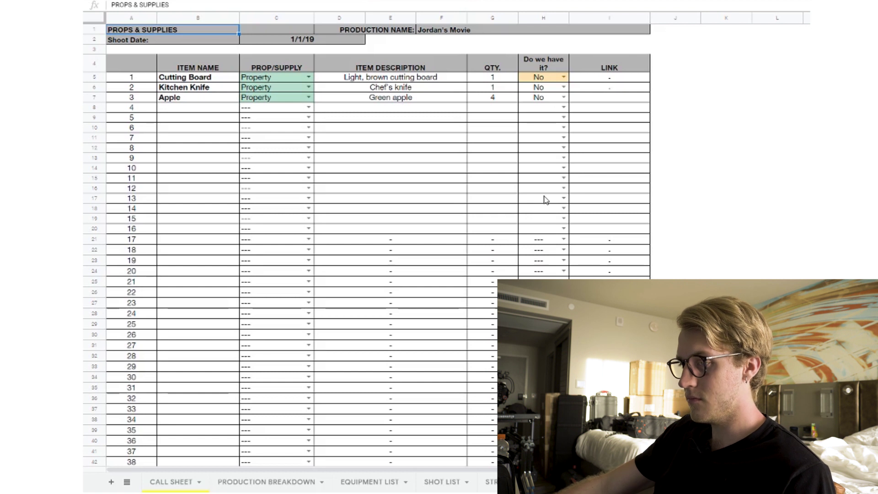
# Switch the Cutting Board's prop/supply type to Supplies and back to Property in the props and supplies list
pyautogui.click(309, 78)
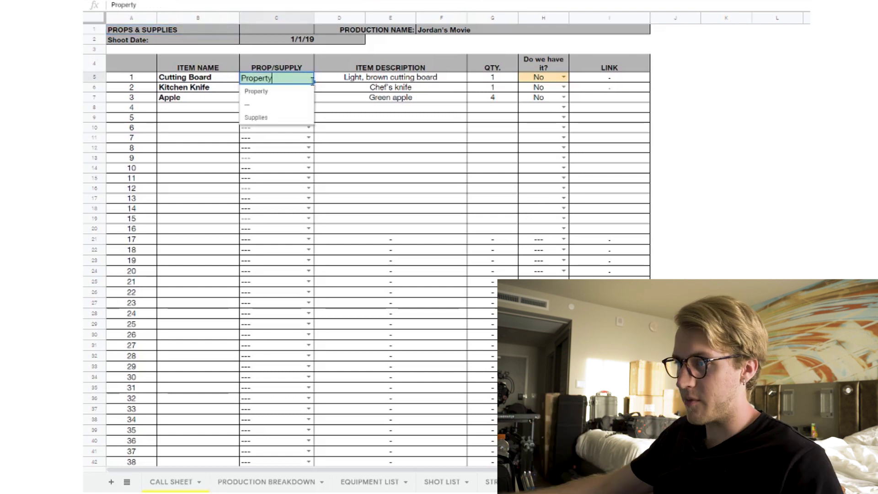
pyautogui.click(274, 117)
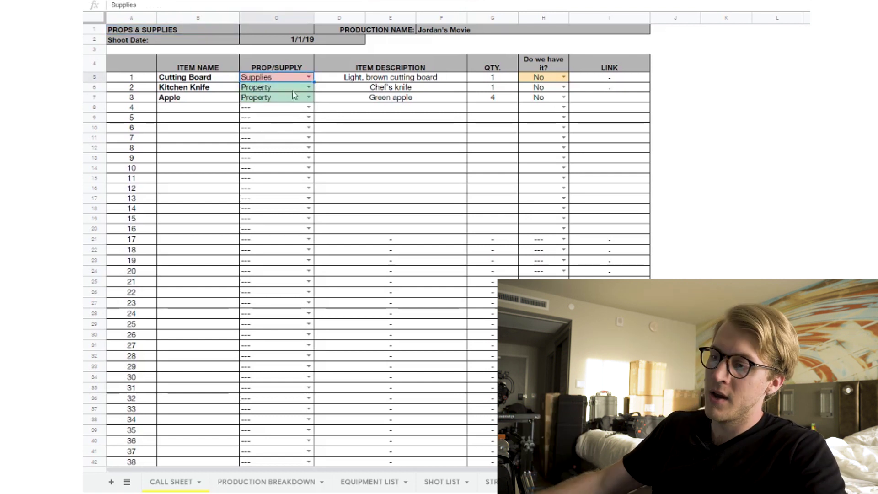
pyautogui.doubleClick(313, 78)
pyautogui.click(284, 118)
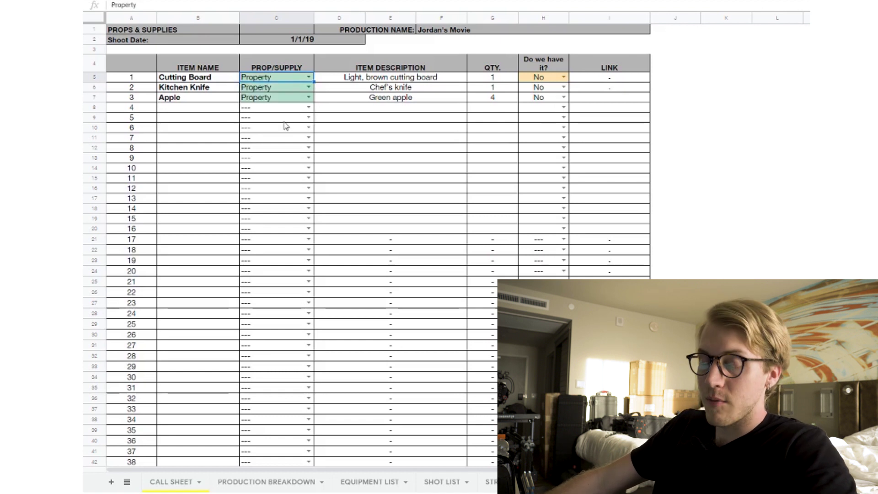
# Add "Duct Tape?" as item 4 of the props list and classify it as Supplies
pyautogui.click(209, 109)
pyautogui.write('Duct')
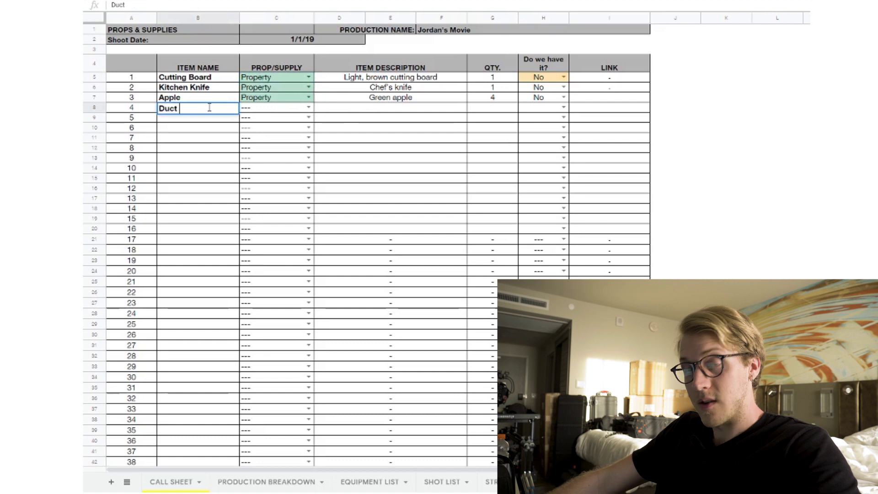
pyautogui.press('Tab')
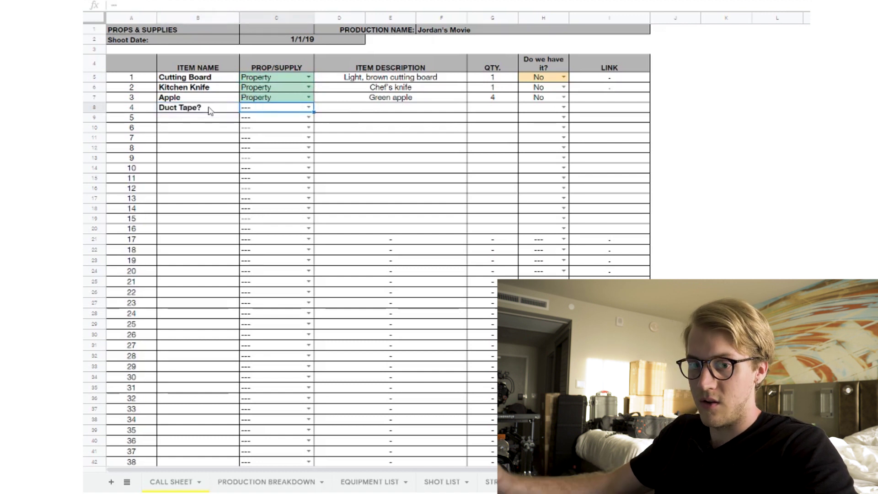
pyautogui.write('Su')
pyautogui.click(249, 121)
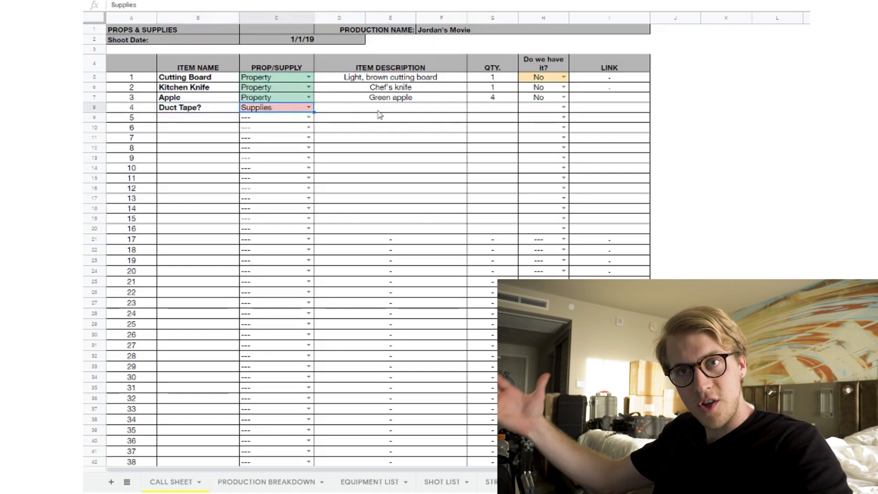
# Describe the duct tape item as "Silver duct tape" with quantity 1 and mark "Do we have it?" as No
pyautogui.click(379, 110)
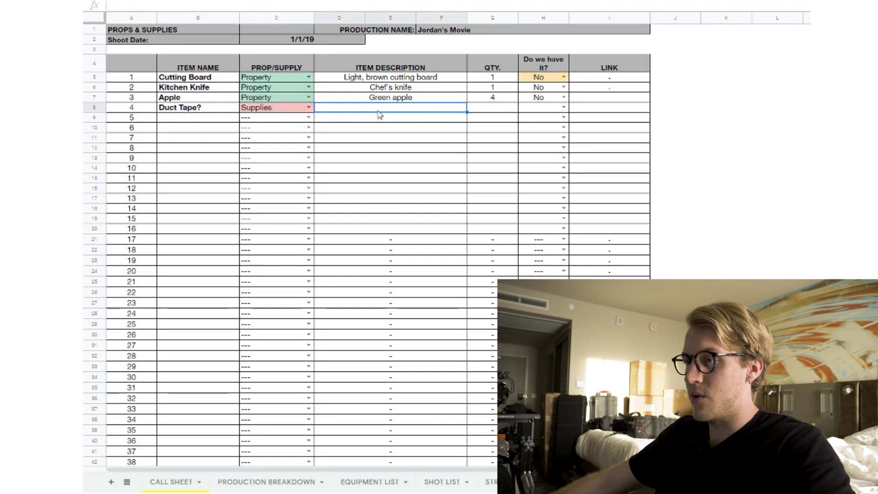
pyautogui.write('Silver duct tape')
pyautogui.press('Tab')
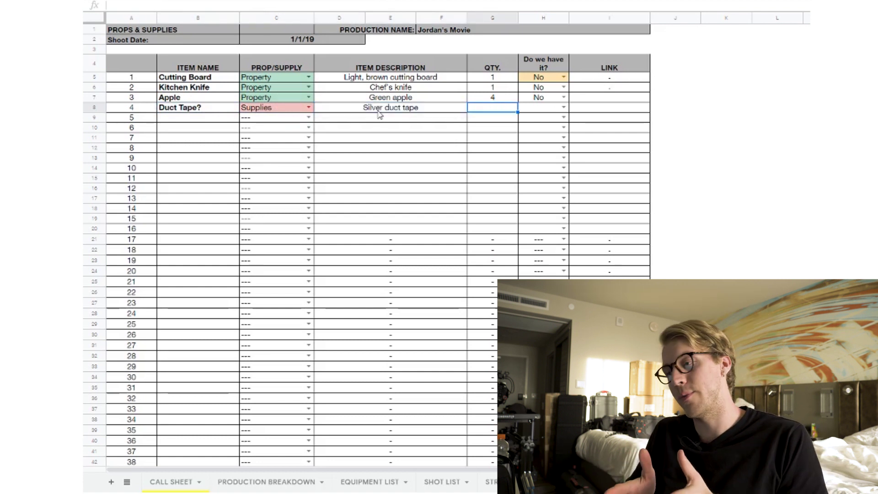
pyautogui.press('Tab')
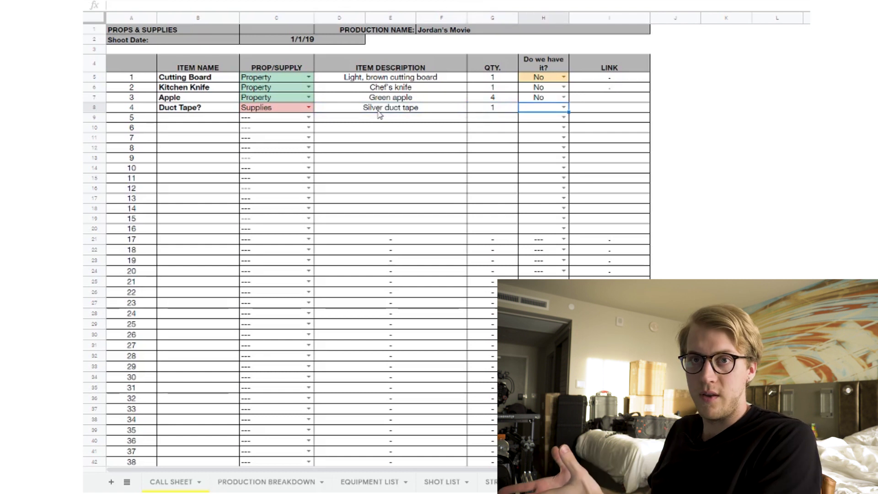
pyautogui.write('No')
pyautogui.press('Return')
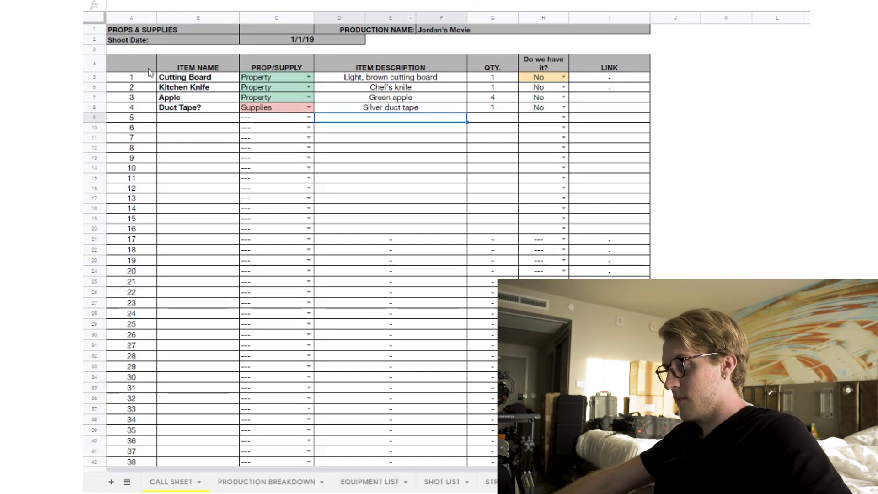
# Examine the LINK column header and the duct tape item's link cell
pyautogui.click(616, 70)
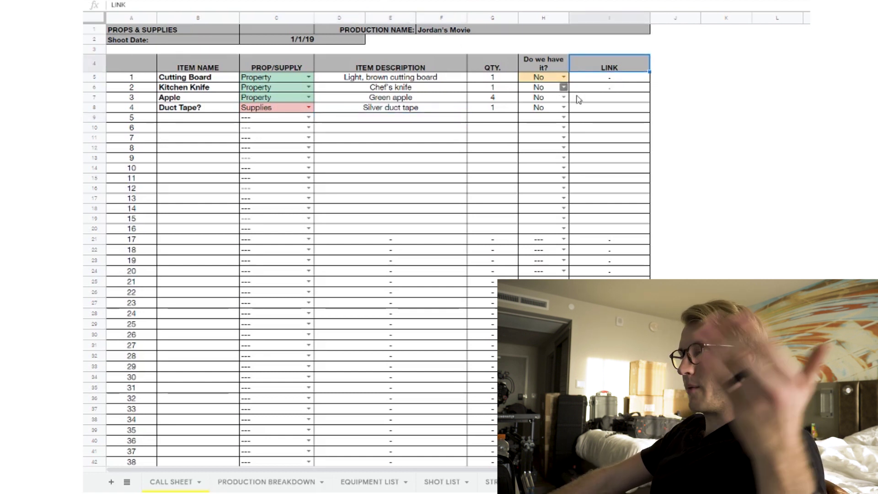
pyautogui.click(608, 108)
pyautogui.click(657, 110)
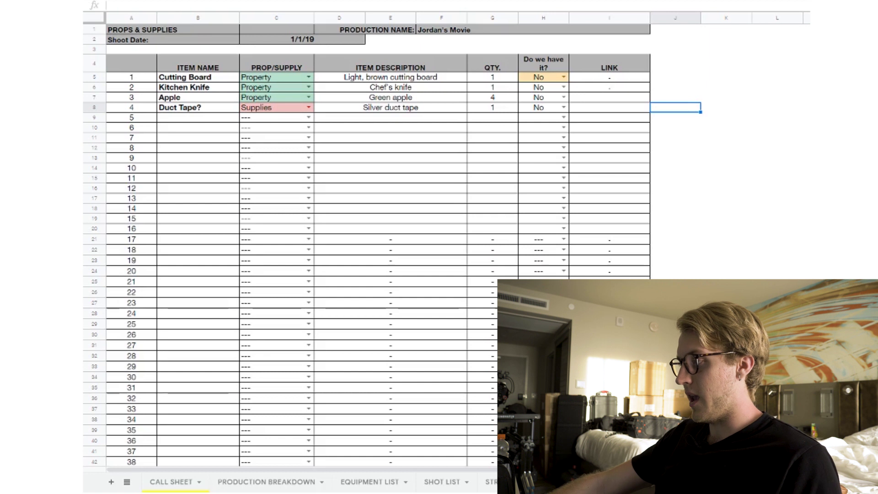
# Return to the call sheet and open its print preview
pyautogui.click(171, 481)
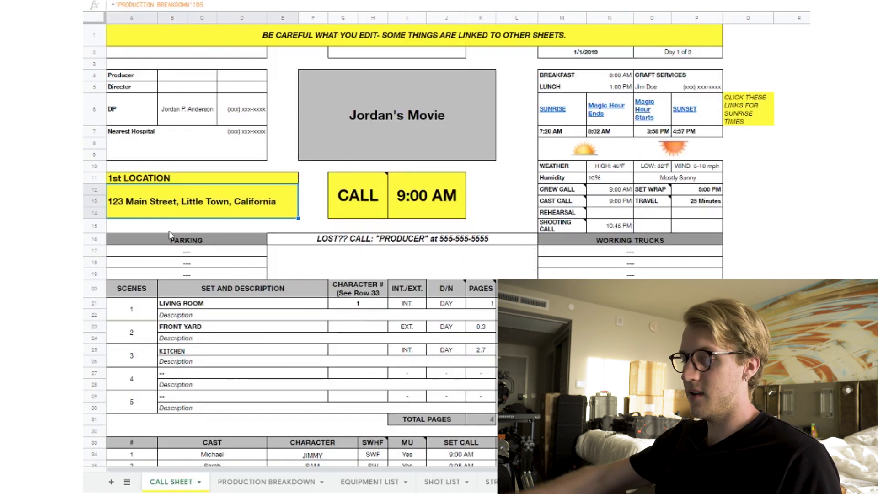
pyautogui.hotkey('ctrl', 'p')
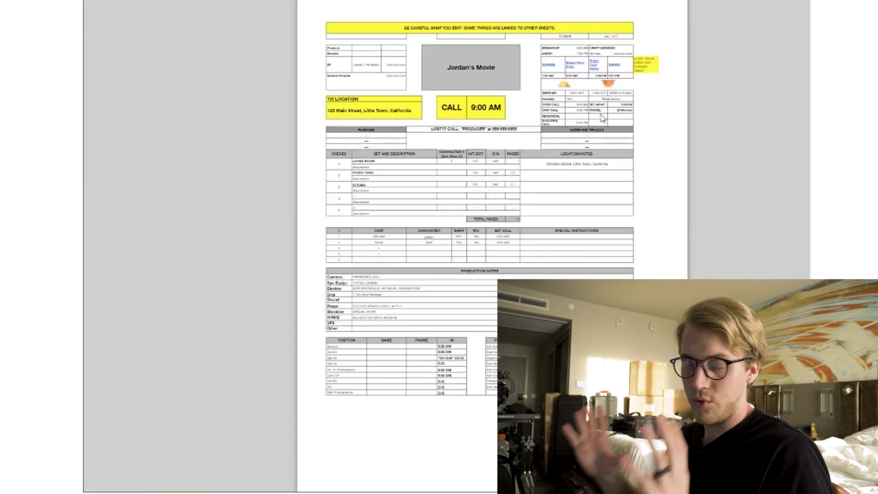